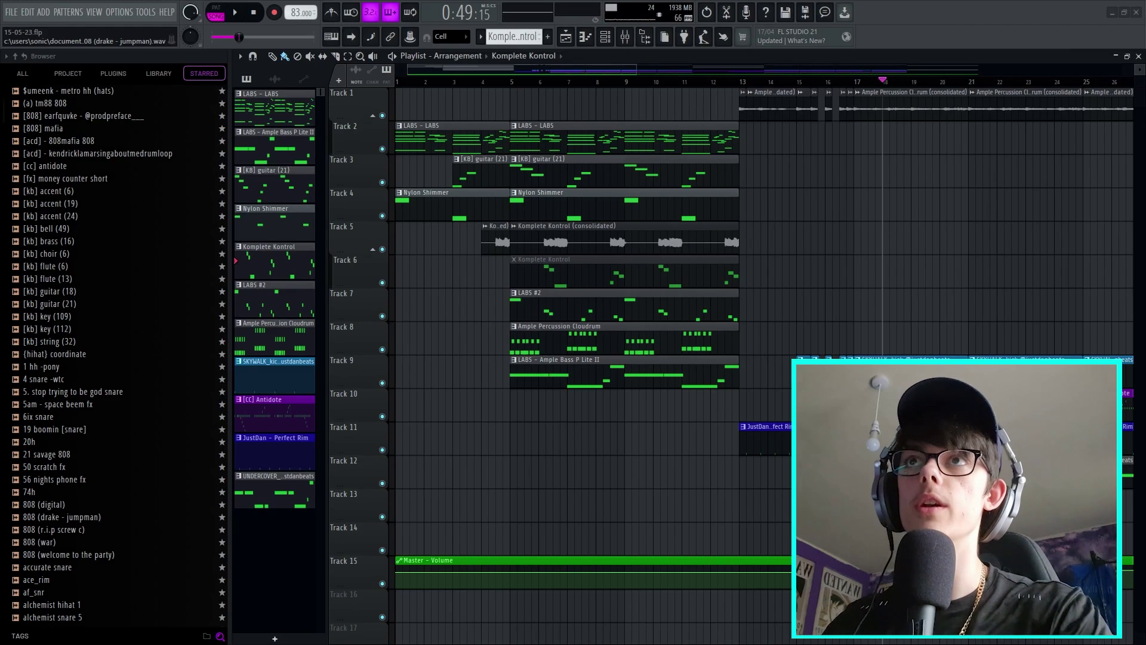
# Solo Track 2, which holds the LABS piano pattern, in the playlist arrangement.
pyautogui.scroll(-3, 418, 237)
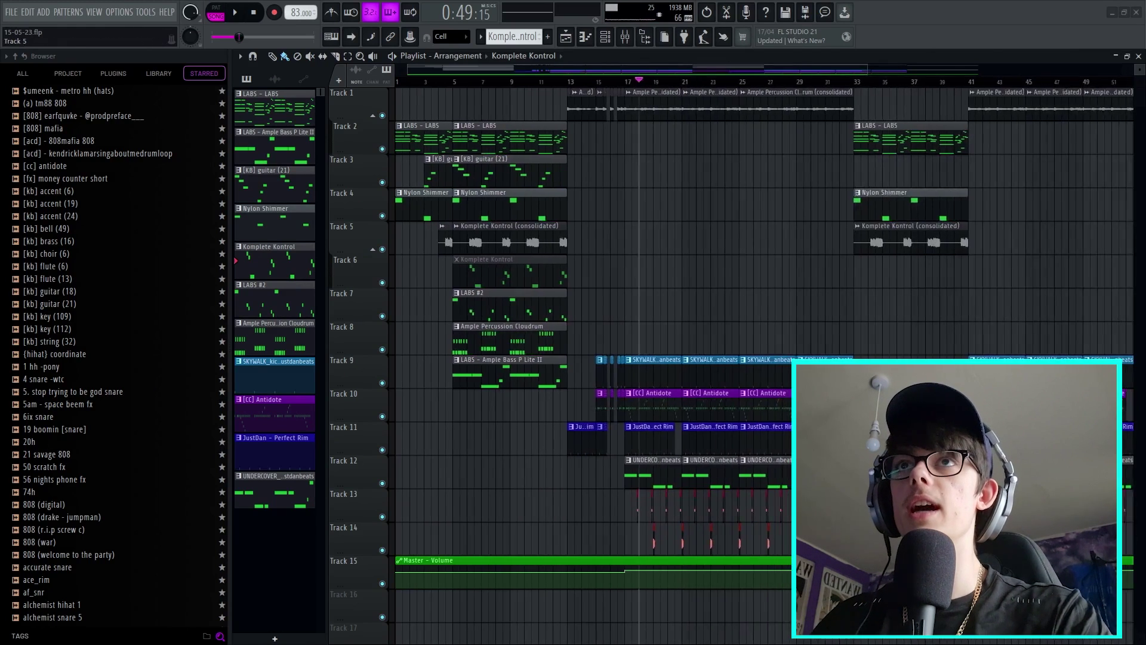
pyautogui.scroll(4, 418, 238)
pyautogui.scroll(2, 343, 227)
pyautogui.rightClick(382, 149)
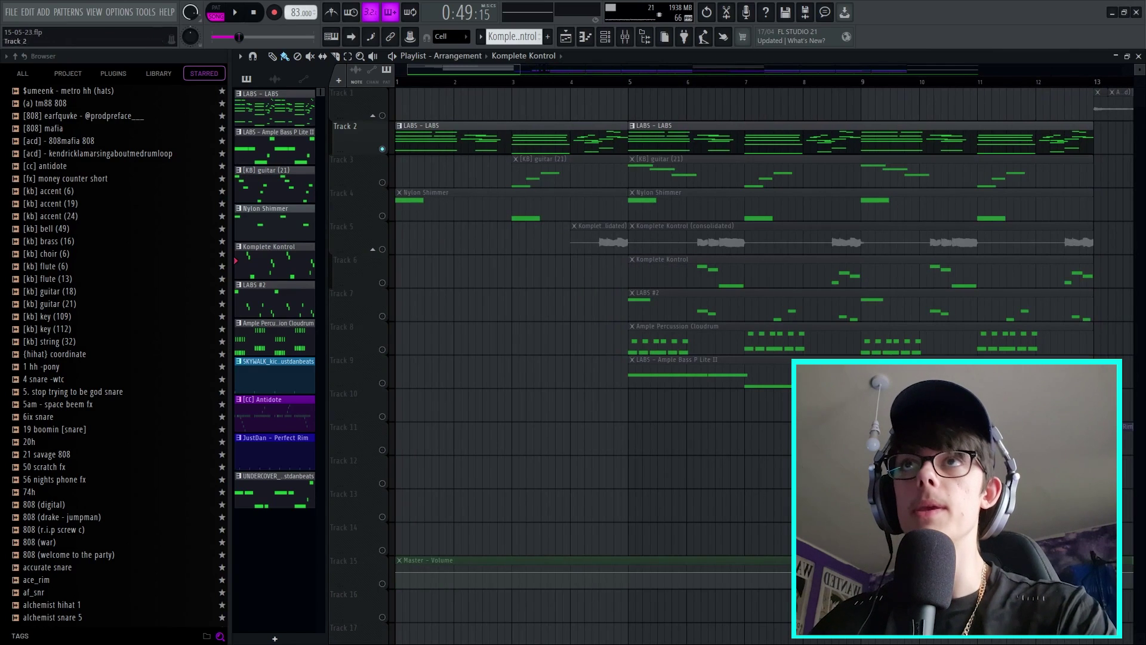
# Open the LABS pattern in the piano roll, clear its time selection and switch playback to pattern mode.
pyautogui.press('space')
pyautogui.doubleClick(505, 133)
pyautogui.hscroll(-3, 505, 234)
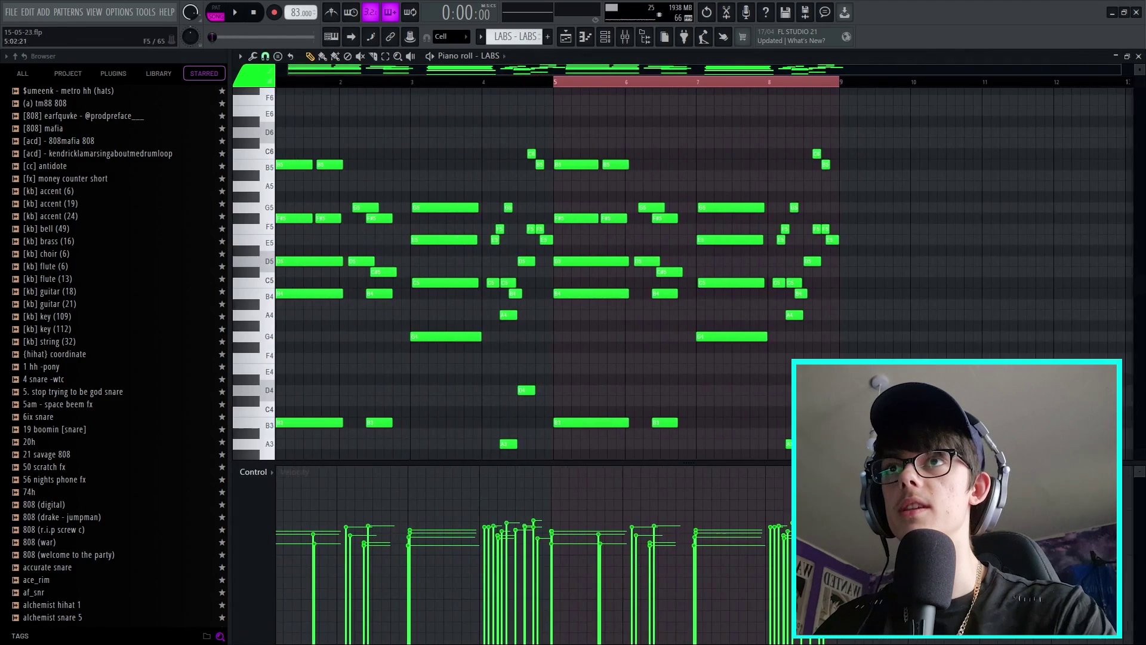
pyautogui.scroll(-1, 505, 234)
pyautogui.scroll(-2, 505, 235)
pyautogui.hotkey('ctrl', 'd')
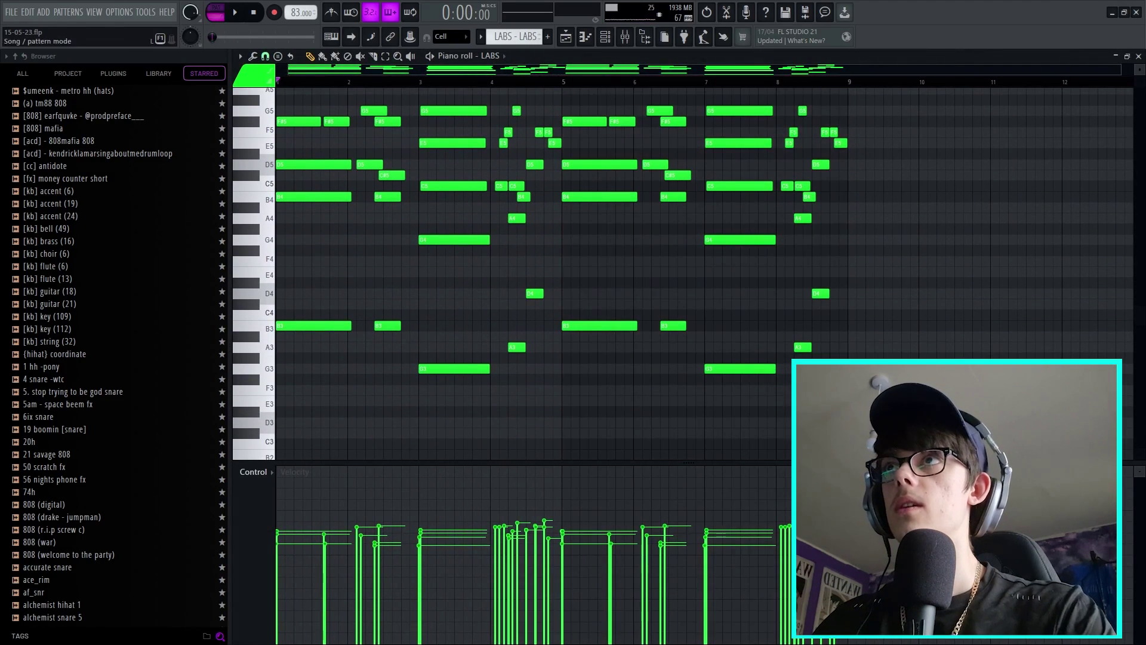
# Play the LABS piano pattern from the start and follow its chords and melody notes, stopping after bar 4.
pyautogui.press('space')
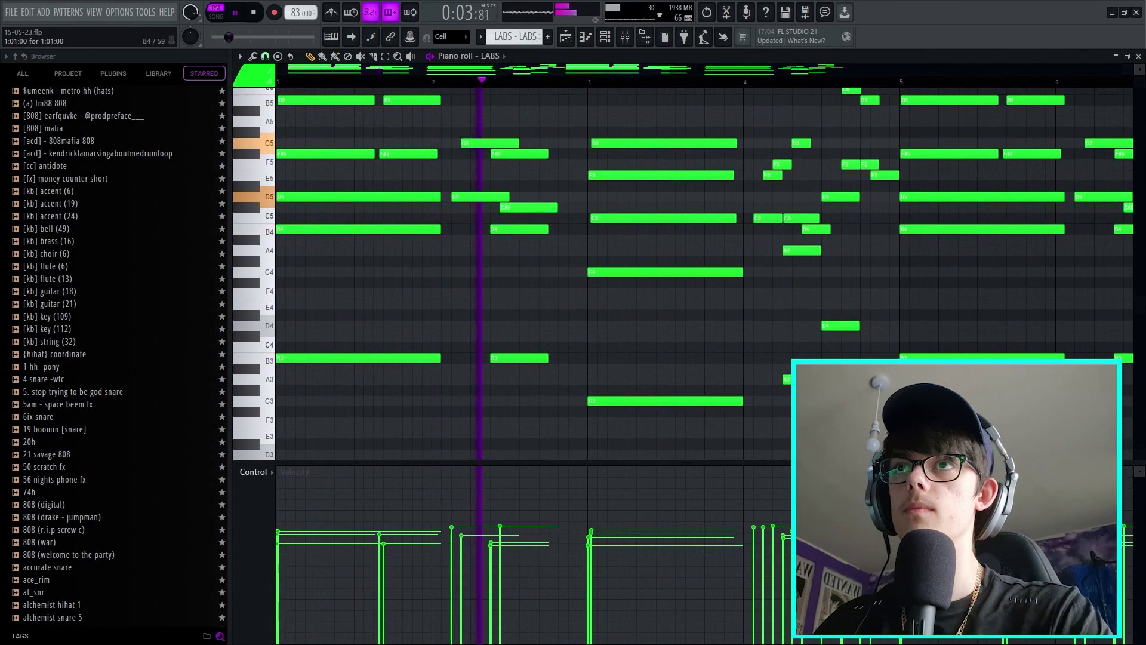
pyautogui.scroll(-3, 418, 229)
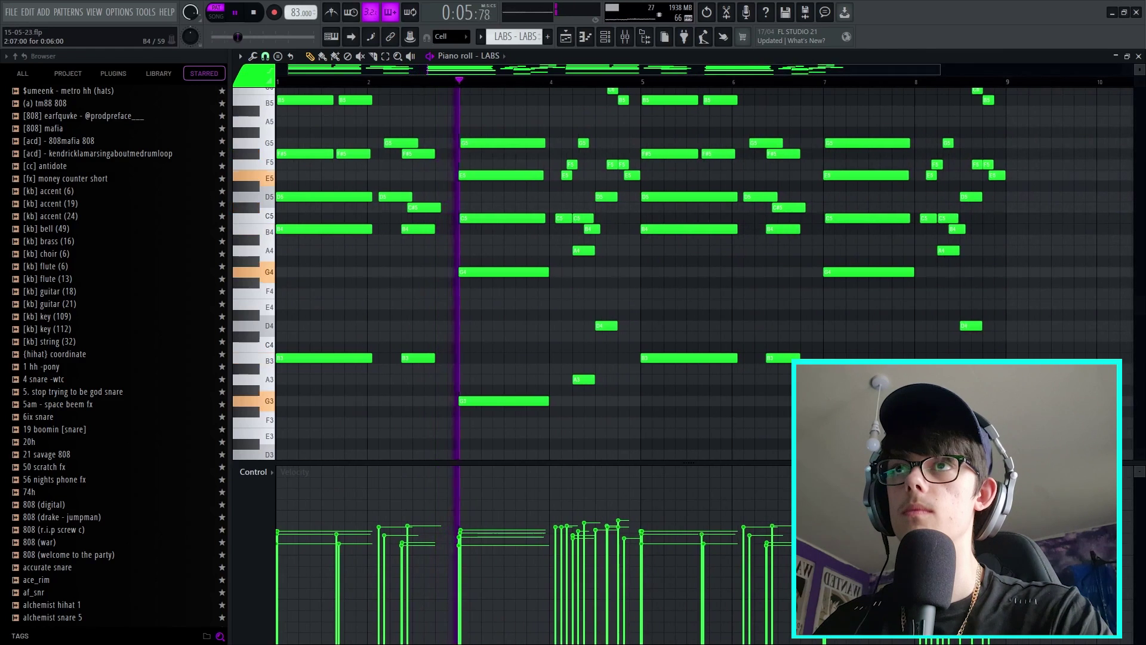
pyautogui.scroll(2, 418, 228)
pyautogui.scroll(-1, 342, 223)
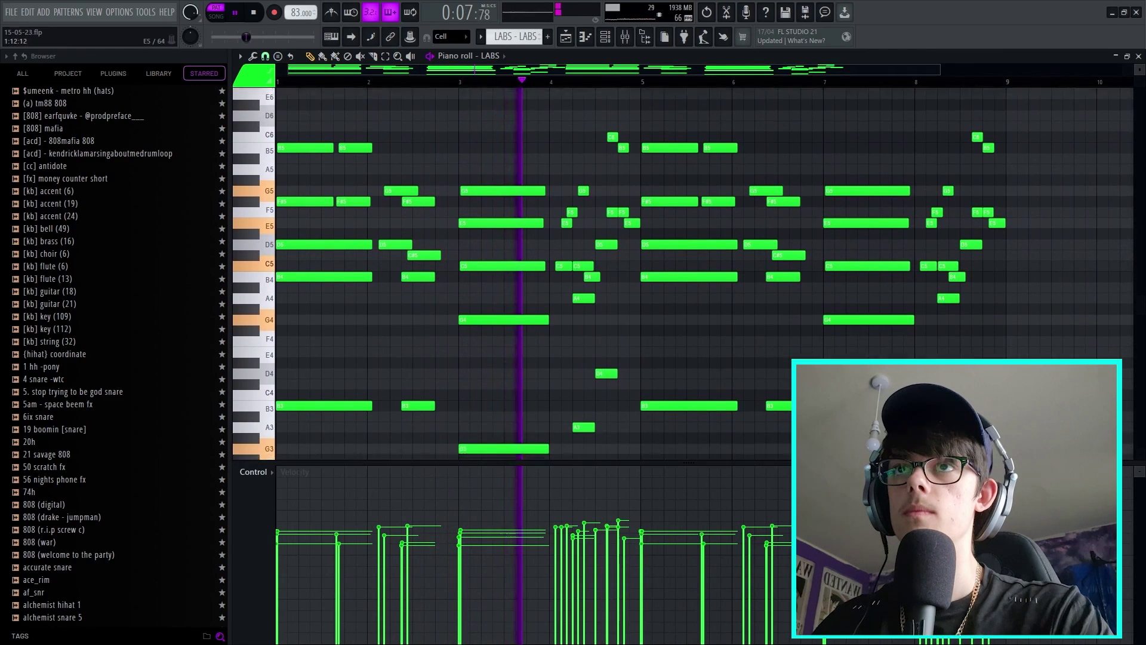
pyautogui.scroll(-2, 683, 274)
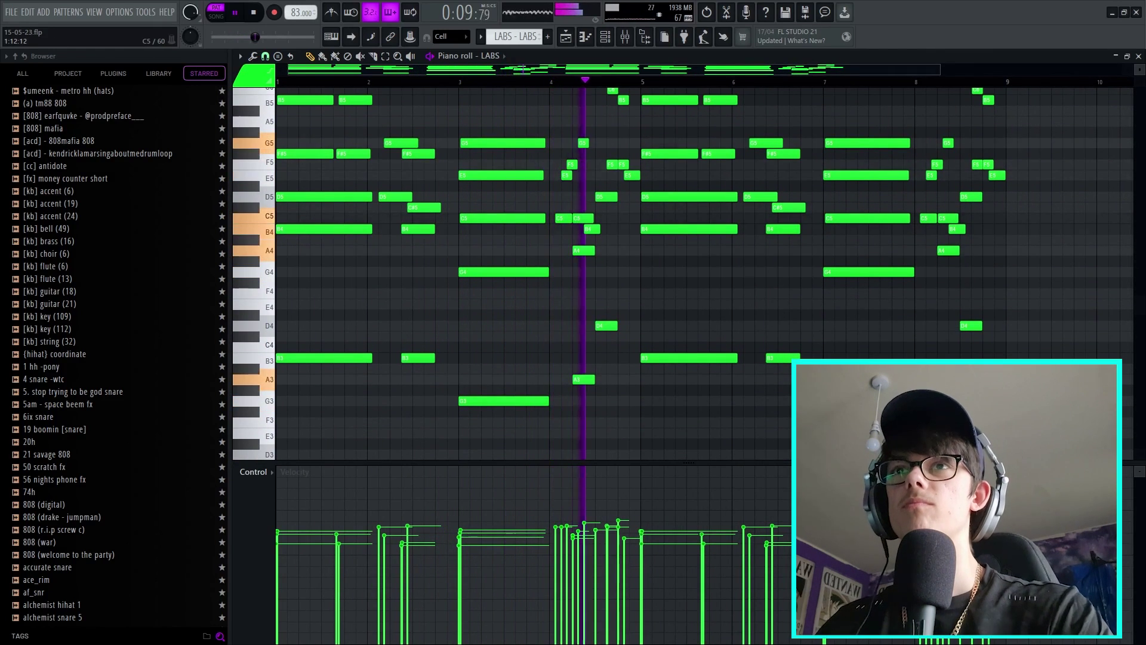
pyautogui.press('space')
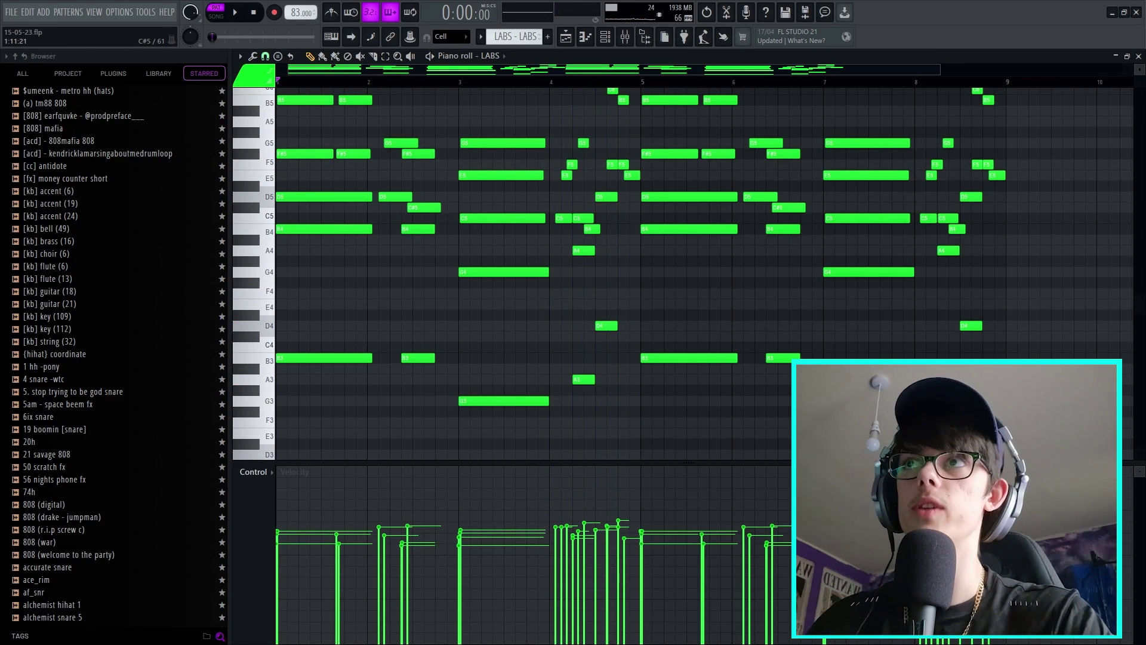
# Check which LABS preset the piano channel uses, closing the instrument and the channel rack when finished.
pyautogui.scroll(4, 339, 207)
pyautogui.click(605, 37)
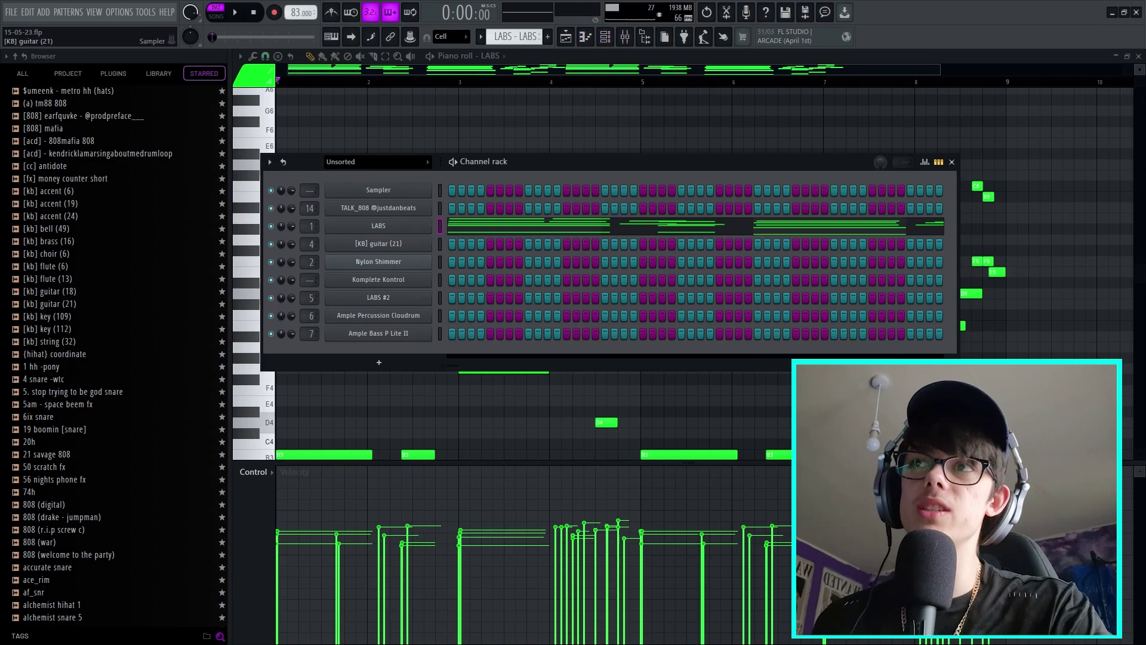
pyautogui.click(378, 225)
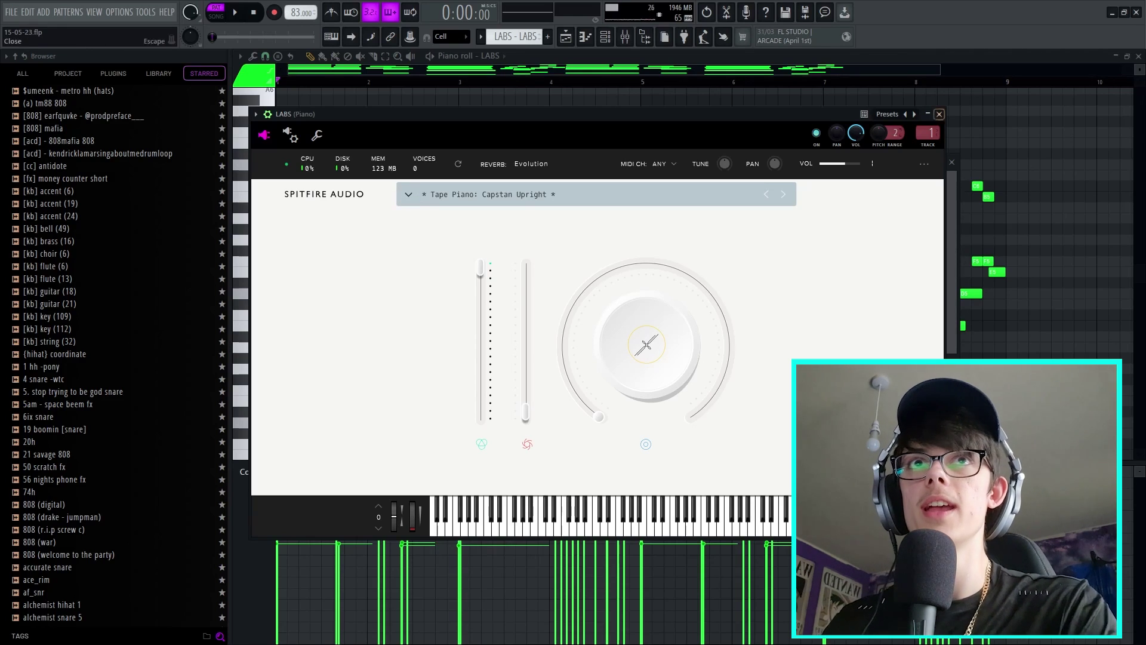
pyautogui.click(939, 114)
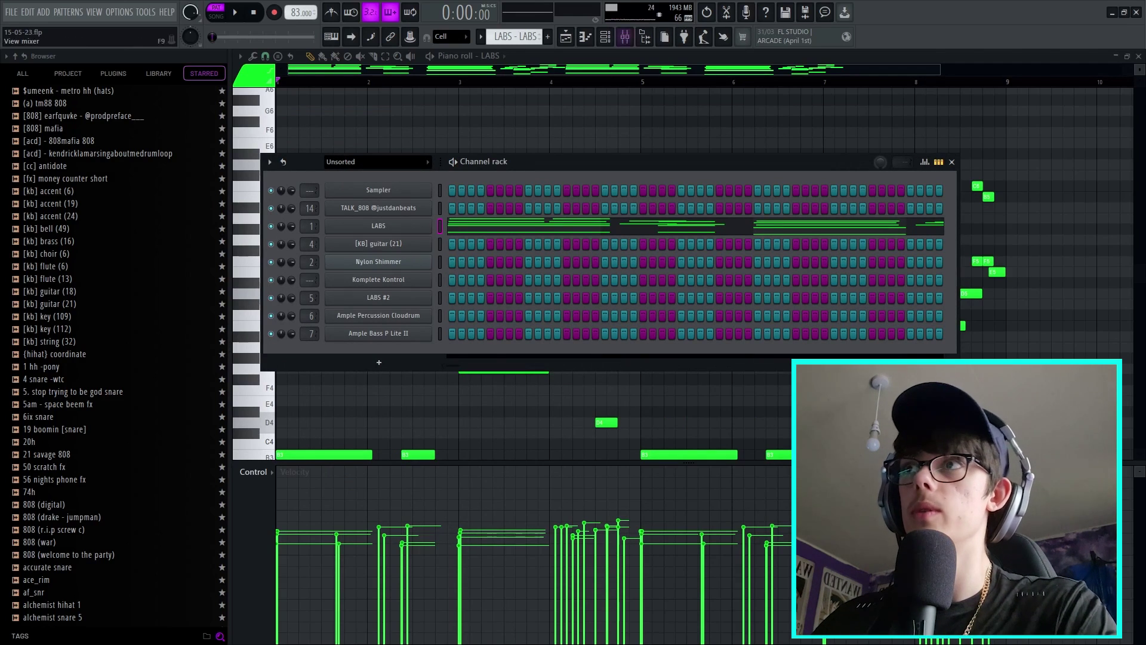
pyautogui.press('F6')
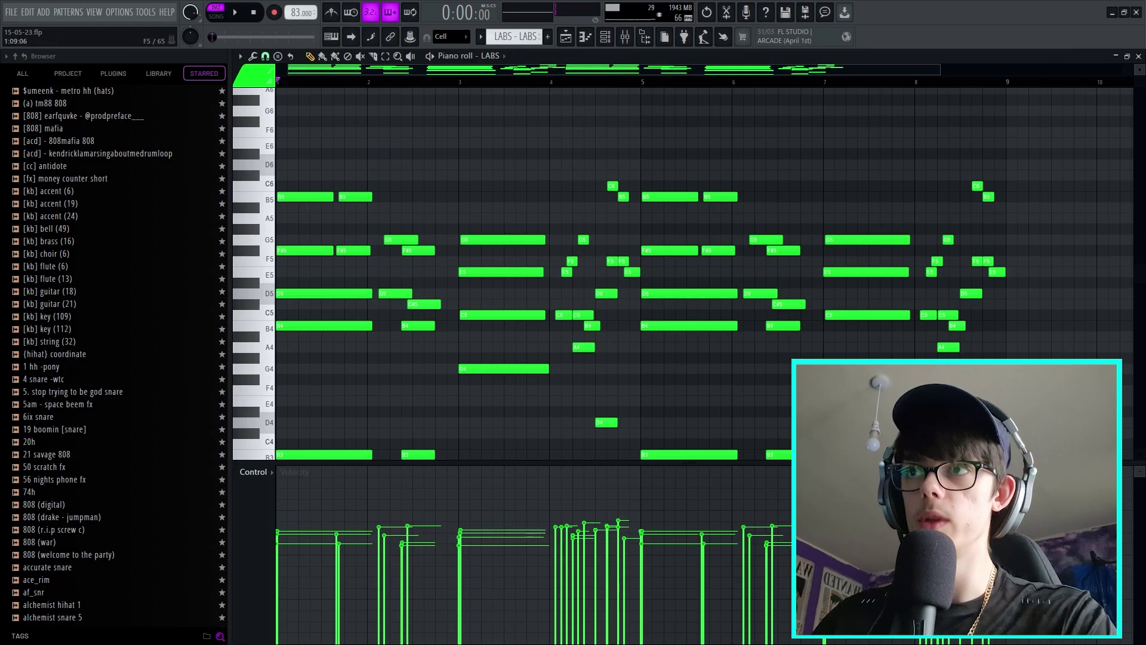
# Examine the opening chord, highlighting the repeated B5 and F#5 notes late in bar 1 and playing that passage before deselecting them.
pyautogui.scroll(-5, 597, 268)
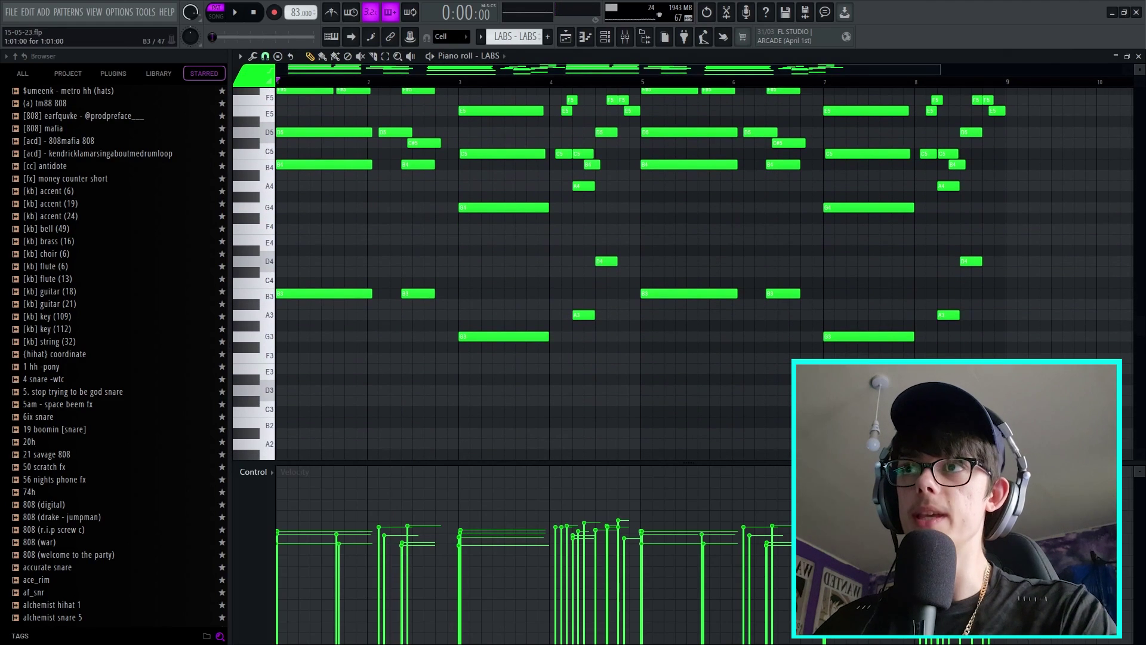
pyautogui.scroll(3, 446, 298)
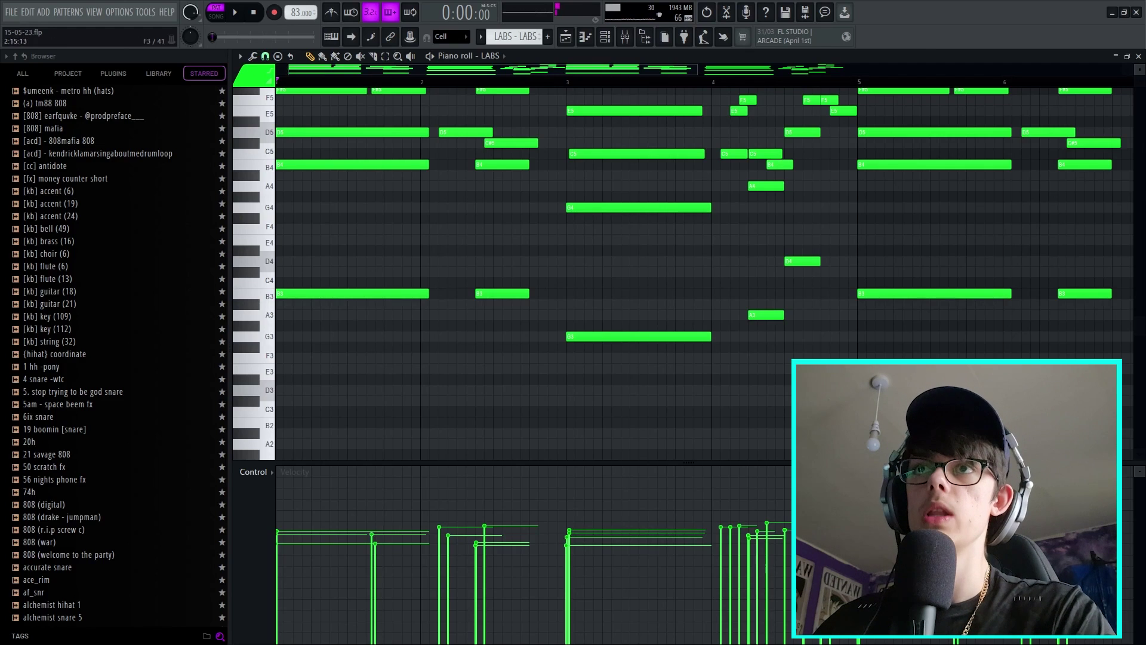
pyautogui.scroll(3, 597, 269)
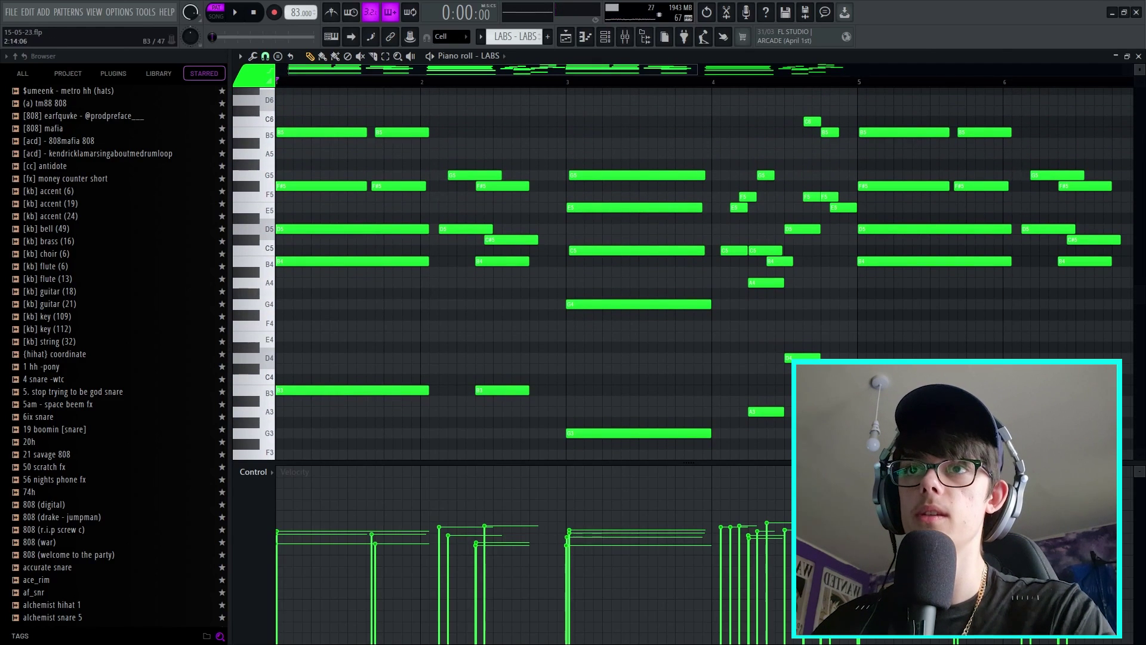
pyautogui.scroll(-3, 597, 268)
pyautogui.scroll(5, 597, 269)
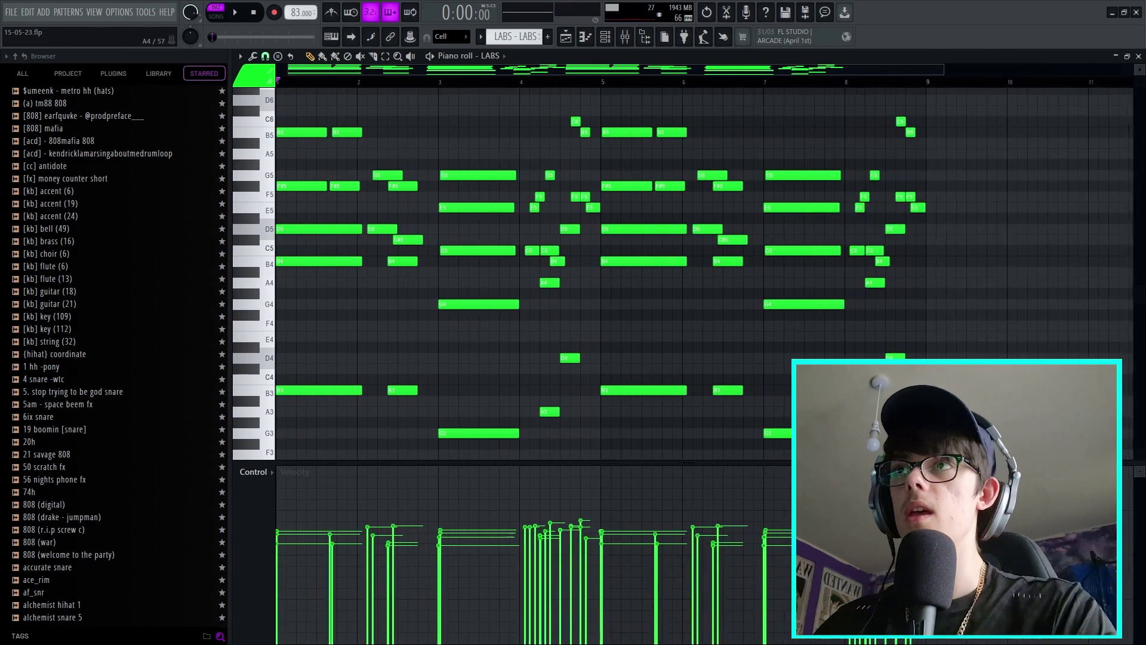
pyautogui.scroll(3, 597, 268)
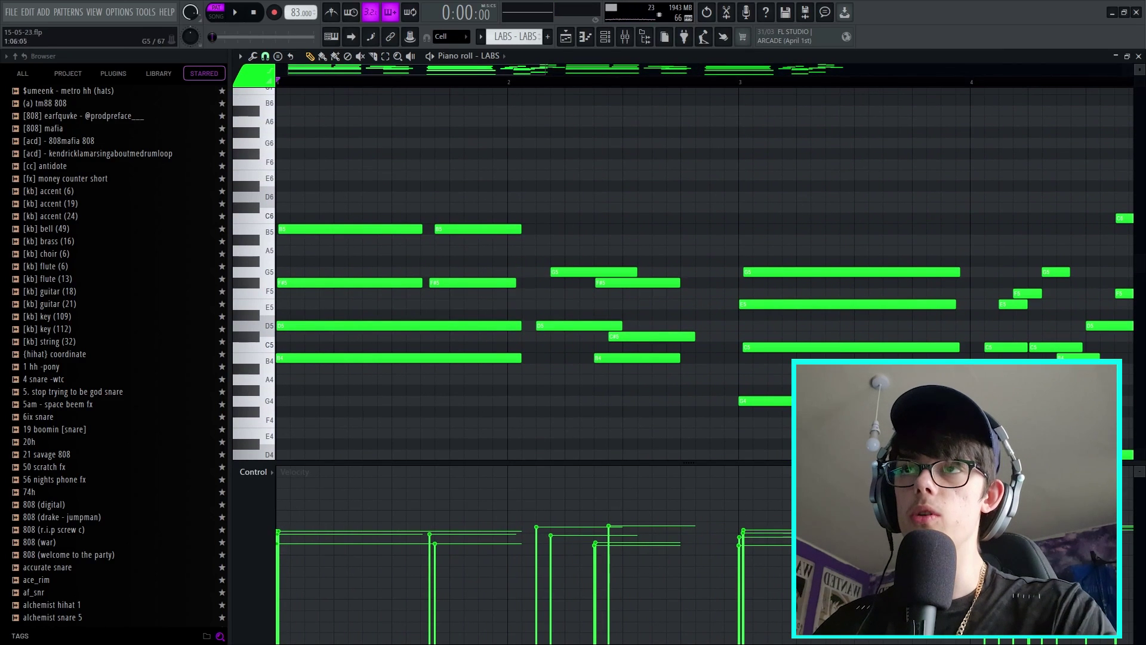
pyautogui.moveTo(443, 207); pyautogui.dragTo(451, 283)
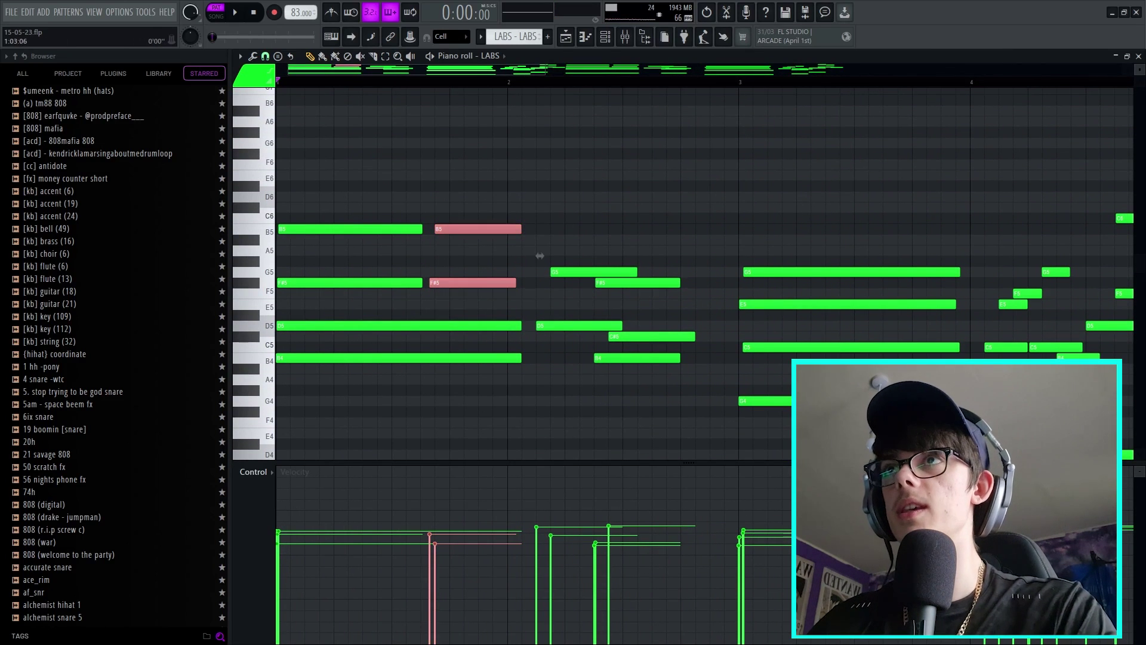
pyautogui.press('space')
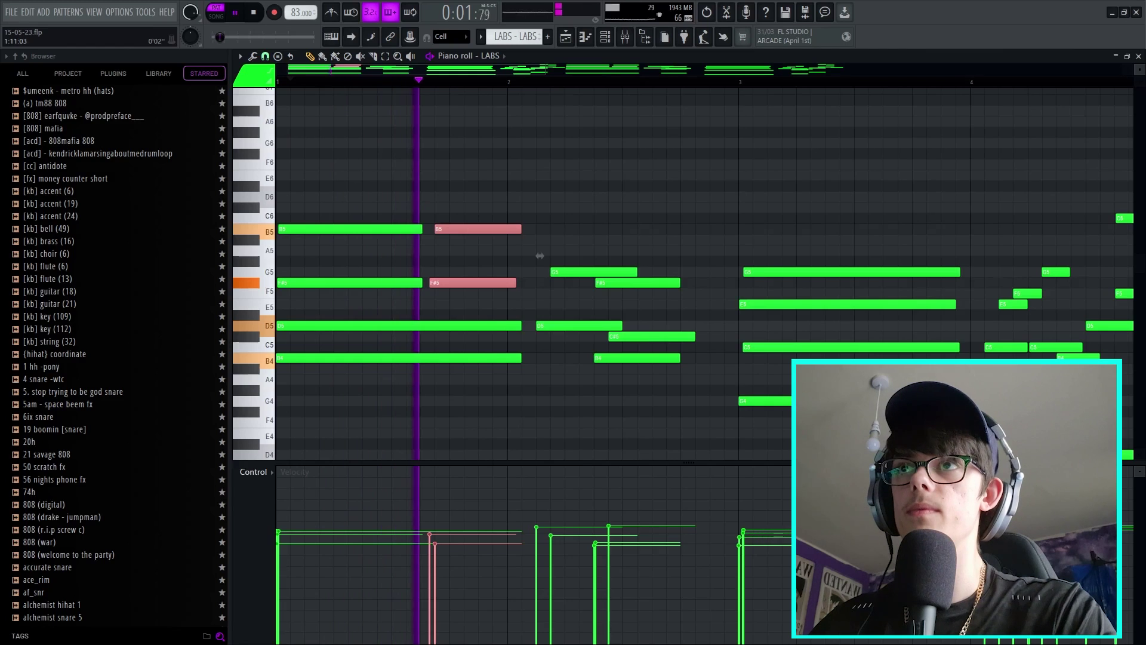
pyautogui.press('space')
pyautogui.scroll(-2, 539, 255)
pyautogui.moveTo(479, 191); pyautogui.dragTo(520, 203)
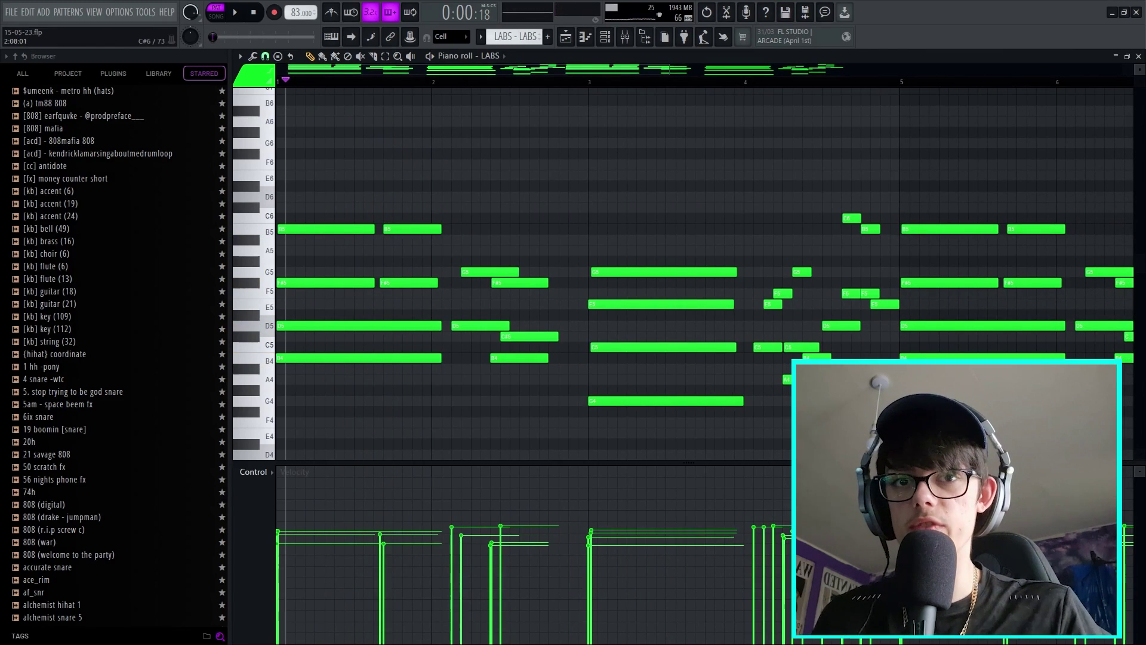
# Place the playhead just before the staggered notes in bar 2 and play that section of the piano pattern.
pyautogui.scroll(3, 451, 240)
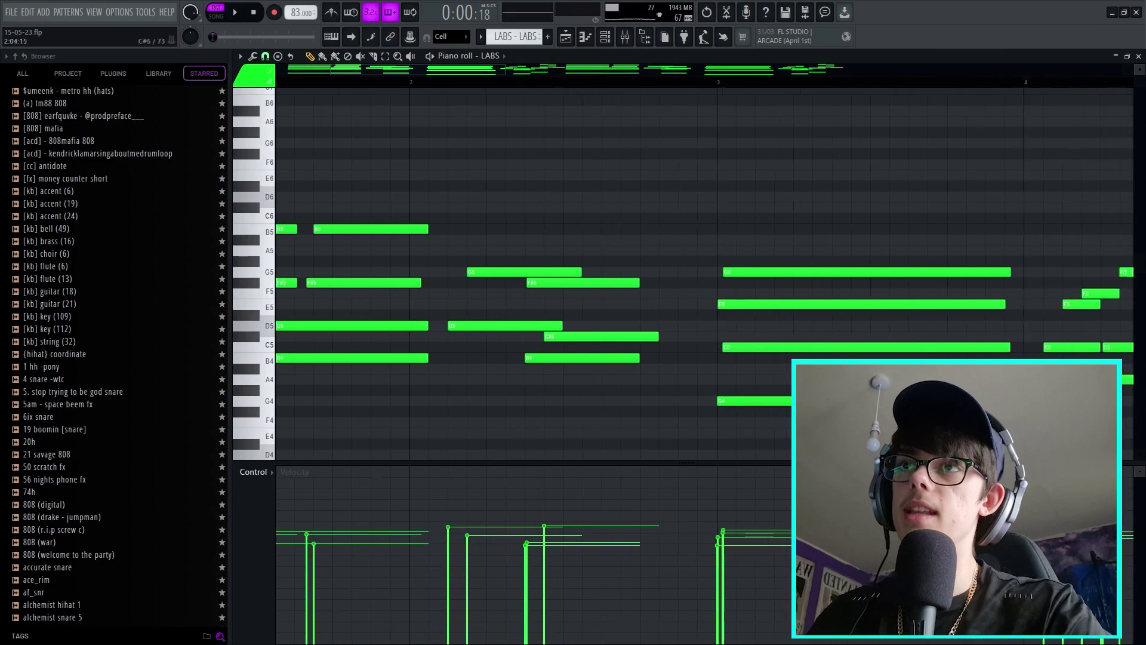
pyautogui.moveTo(450, 80); pyautogui.dragTo(429, 81)
pyautogui.press('space')
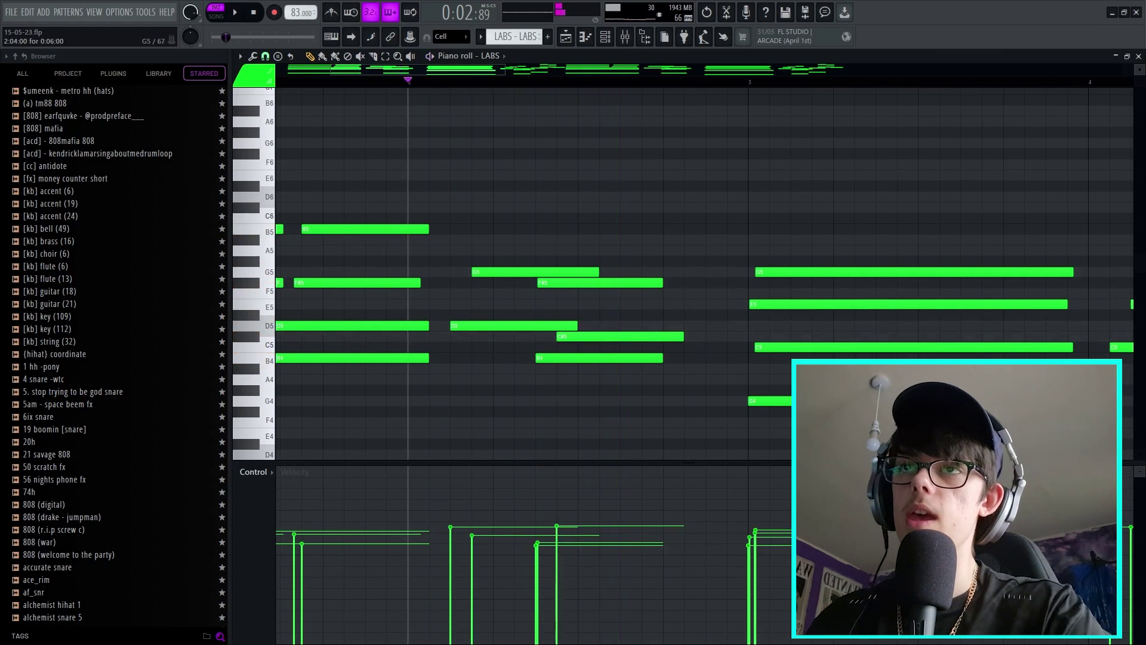
pyautogui.press('space')
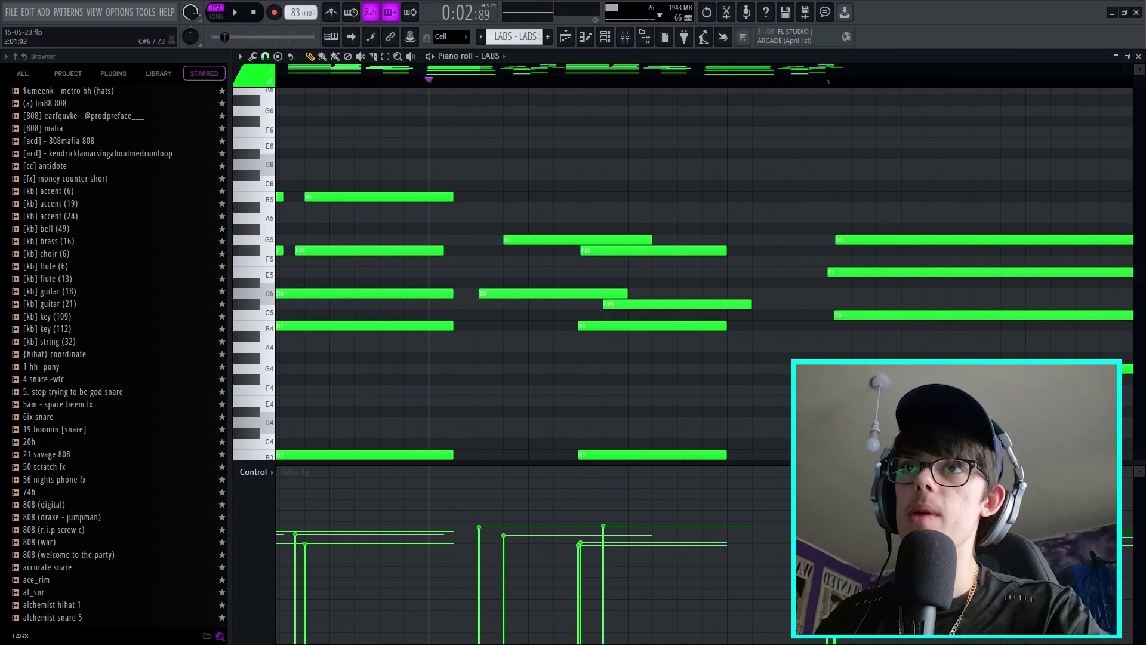
pyautogui.press('space')
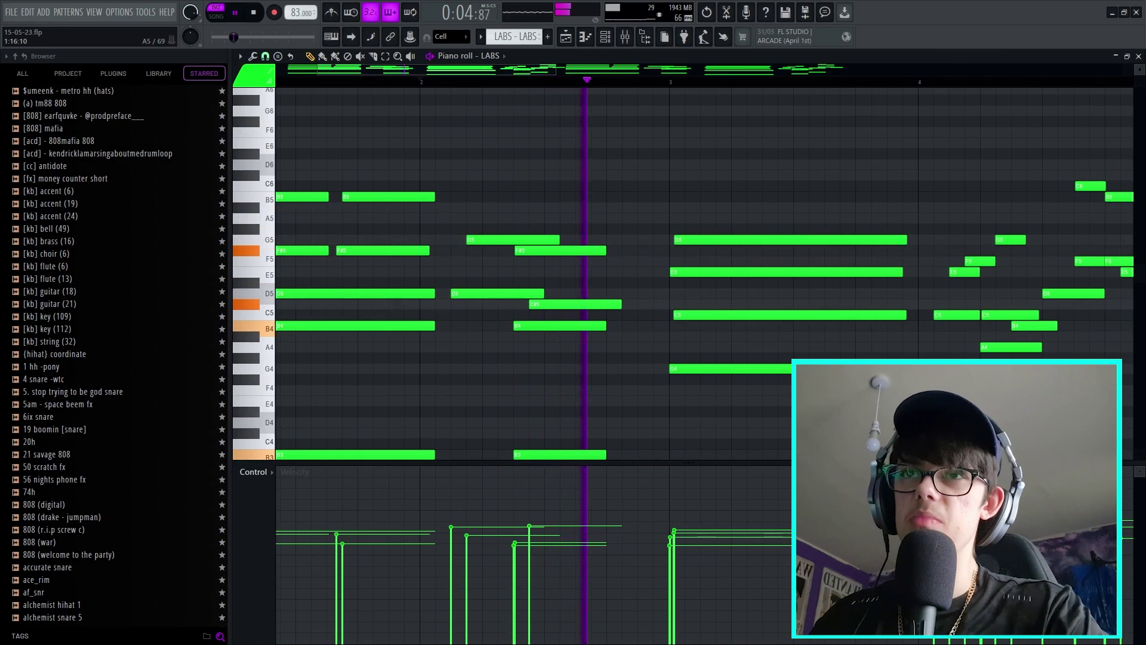
pyautogui.press('space')
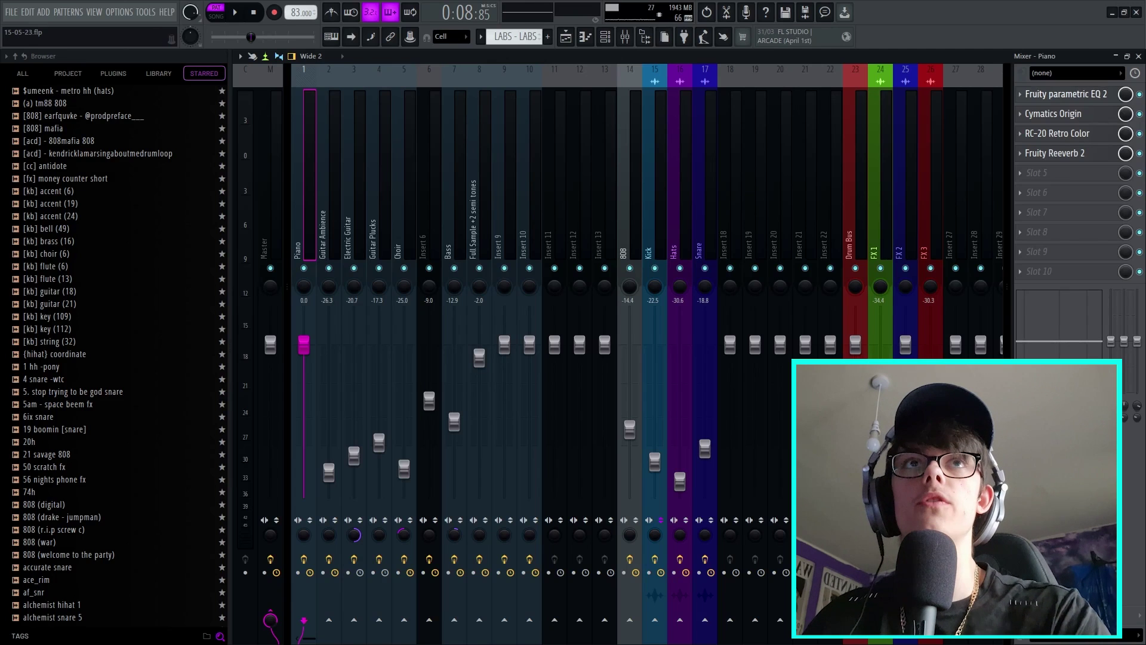
# Review the low and high cuts in the Piano mixer track's Fruity parametric EQ 2, closing it when finished.
pyautogui.click(1065, 94)
pyautogui.moveTo(389, 174); pyautogui.dragTo(397, 139)
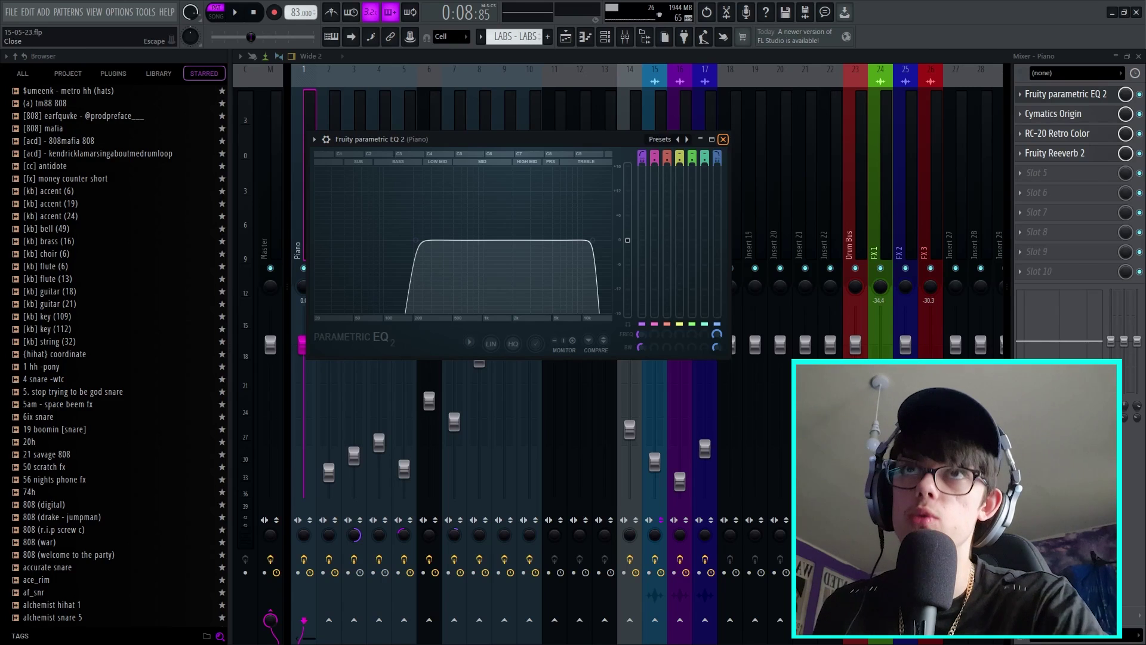
pyautogui.click(723, 139)
# Audition the Piano track's Cymatics Origin resample frequency at 44100 Hz during playback and return it to 8360 Hz.
pyautogui.click(1030, 114)
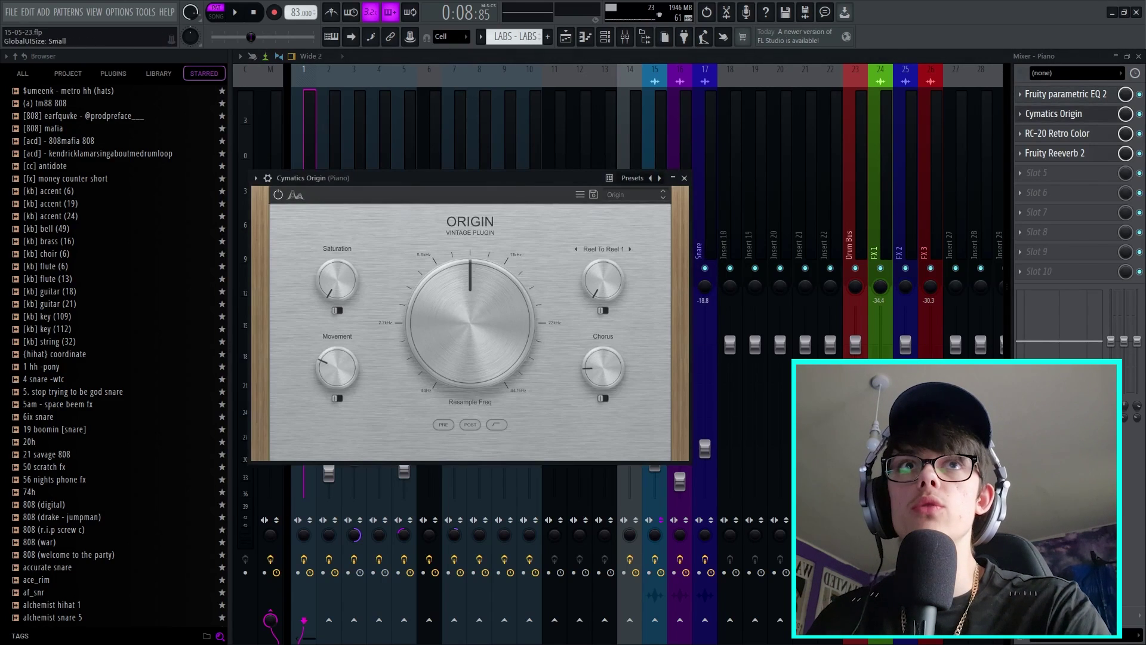
pyautogui.moveTo(469, 178); pyautogui.dragTo(584, 152)
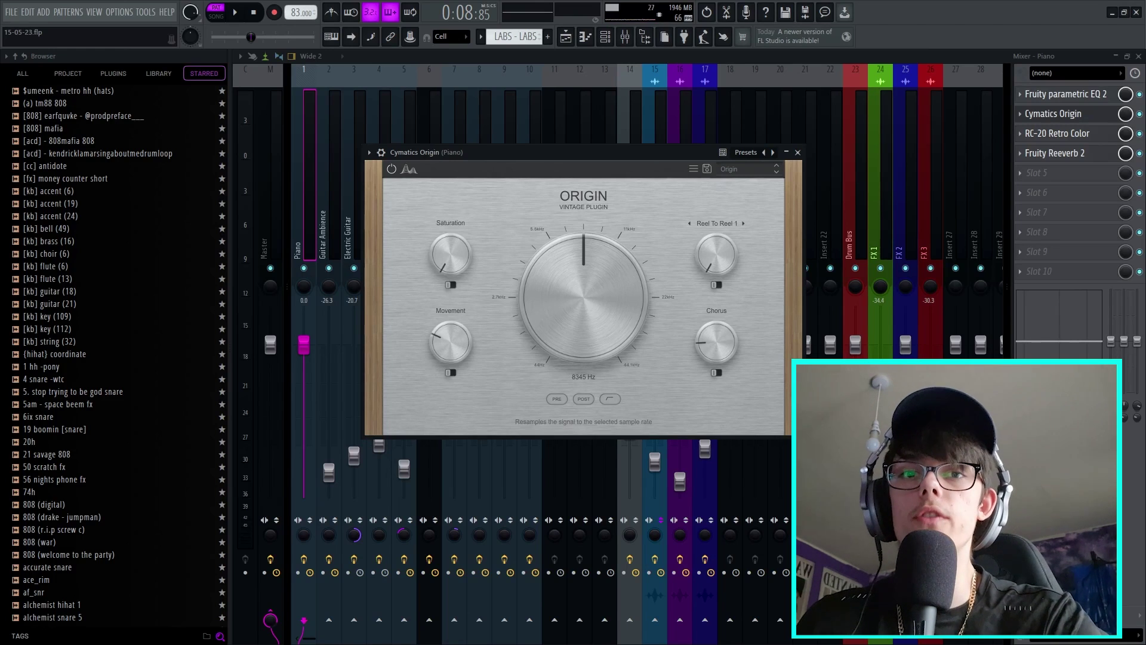
pyautogui.moveTo(583, 297); pyautogui.dragTo(583, 203)
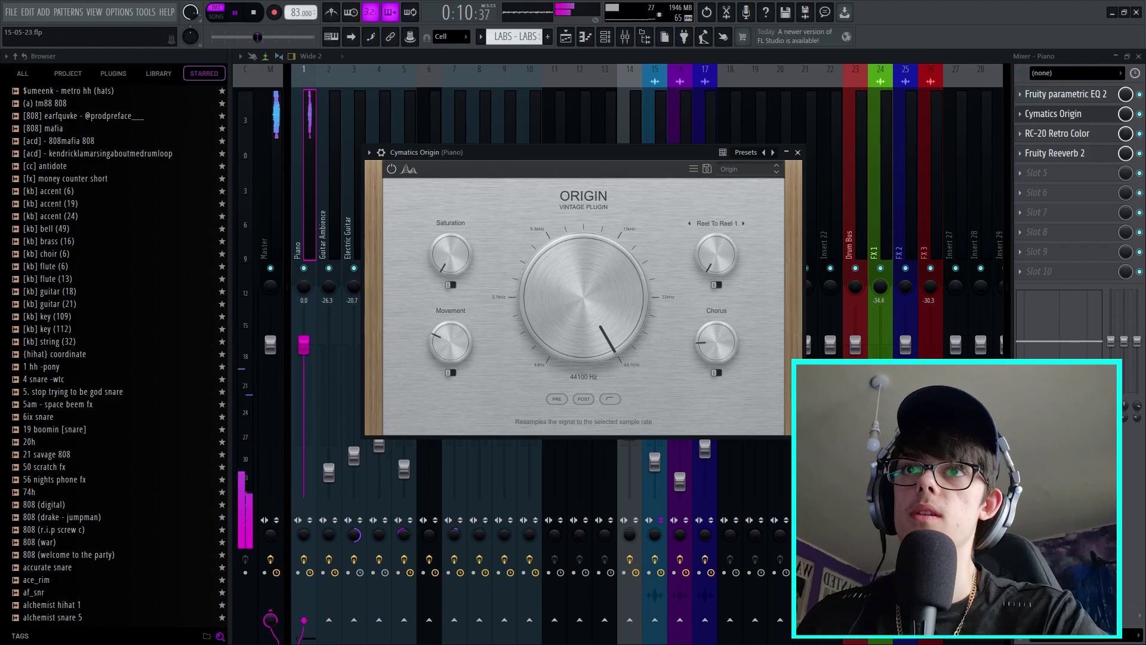
pyautogui.moveTo(583, 296); pyautogui.dragTo(583, 385)
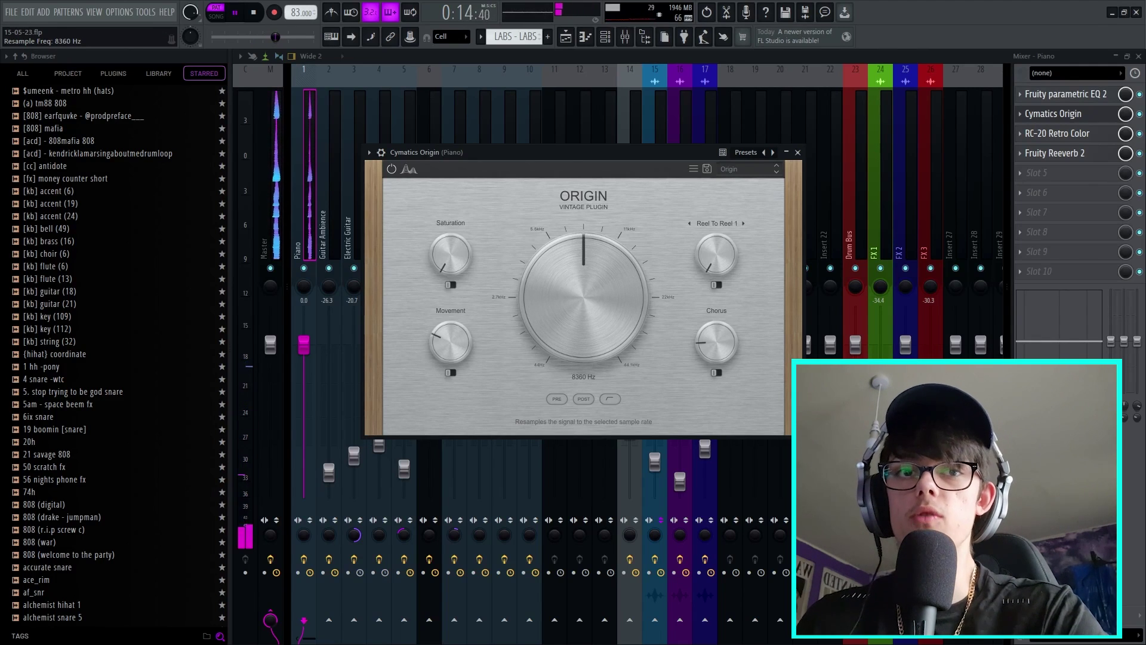
pyautogui.press('space')
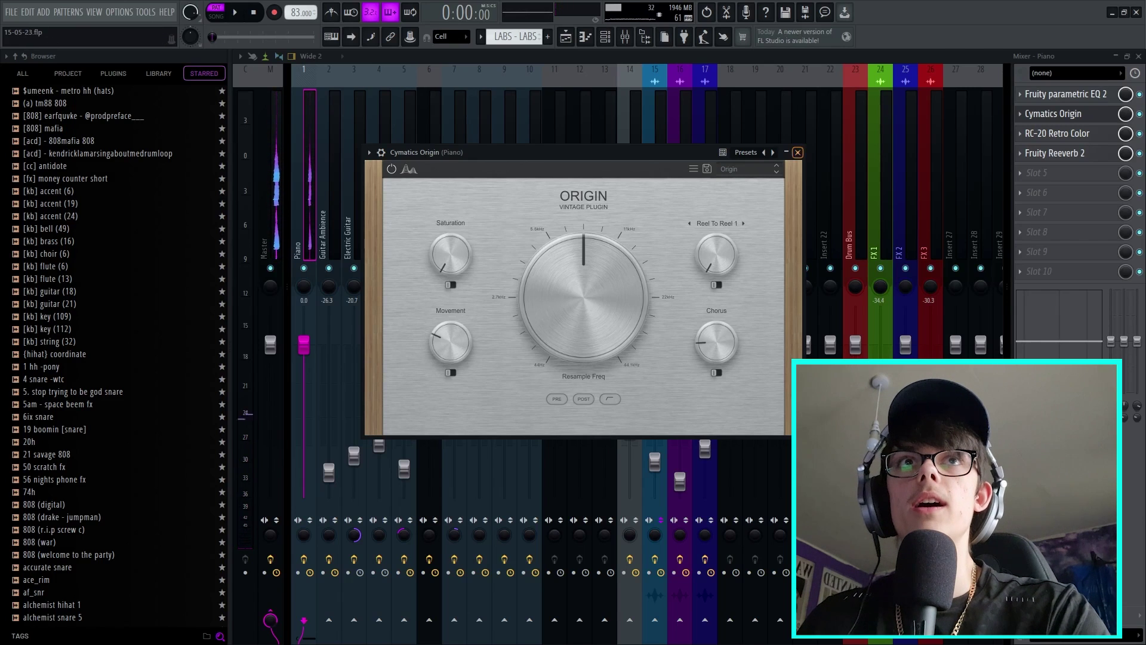
pyautogui.click(798, 152)
# Review the noise, wobble and distort settings of RC-20 Retro Color on the Piano track and close it.
pyautogui.click(1057, 133)
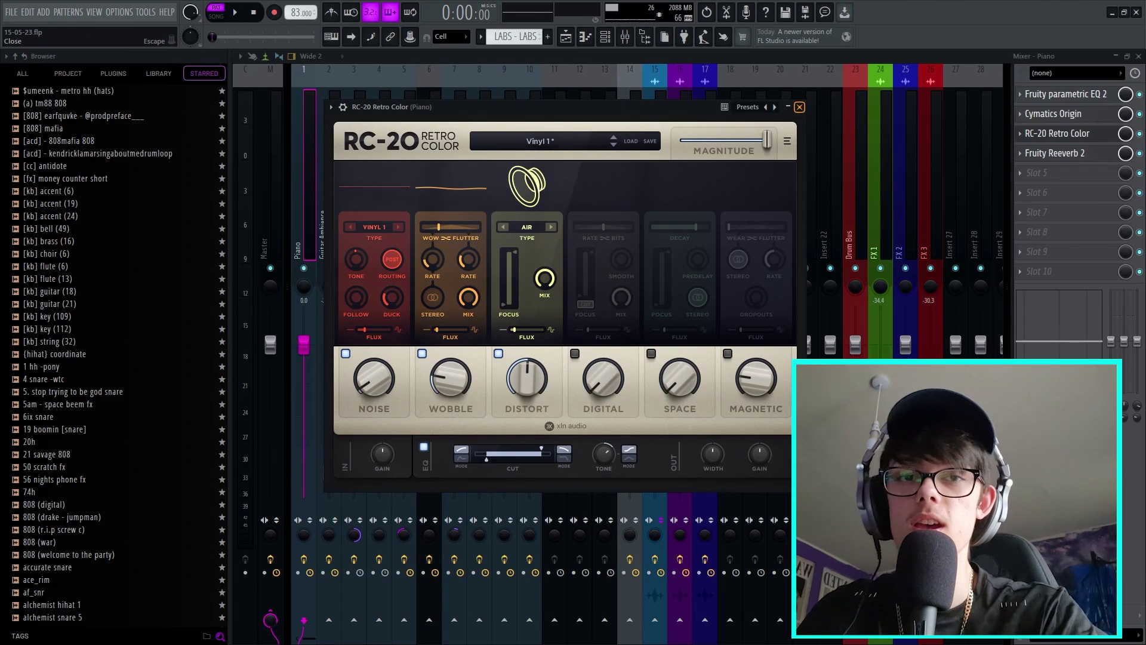
pyautogui.click(799, 107)
# Try the Saturation Knob in the Piano track's fifth effect slot with saturation type KEEP LOW, and delete the plugin.
pyautogui.click(1050, 173)
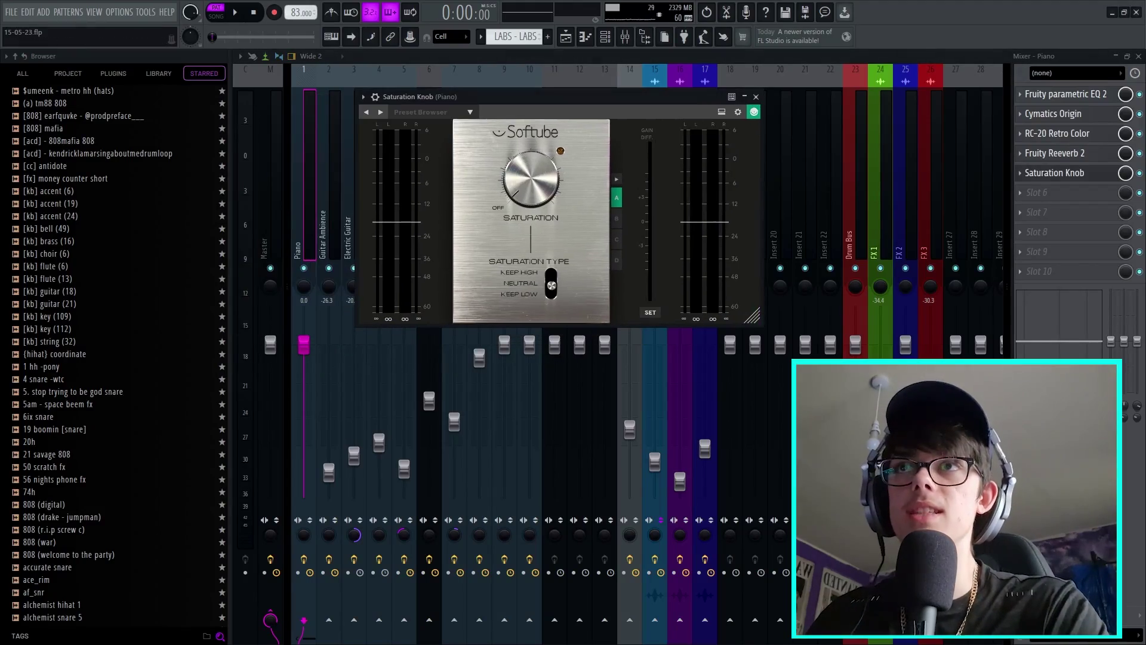
pyautogui.moveTo(531, 180); pyautogui.dragTo(531, 119)
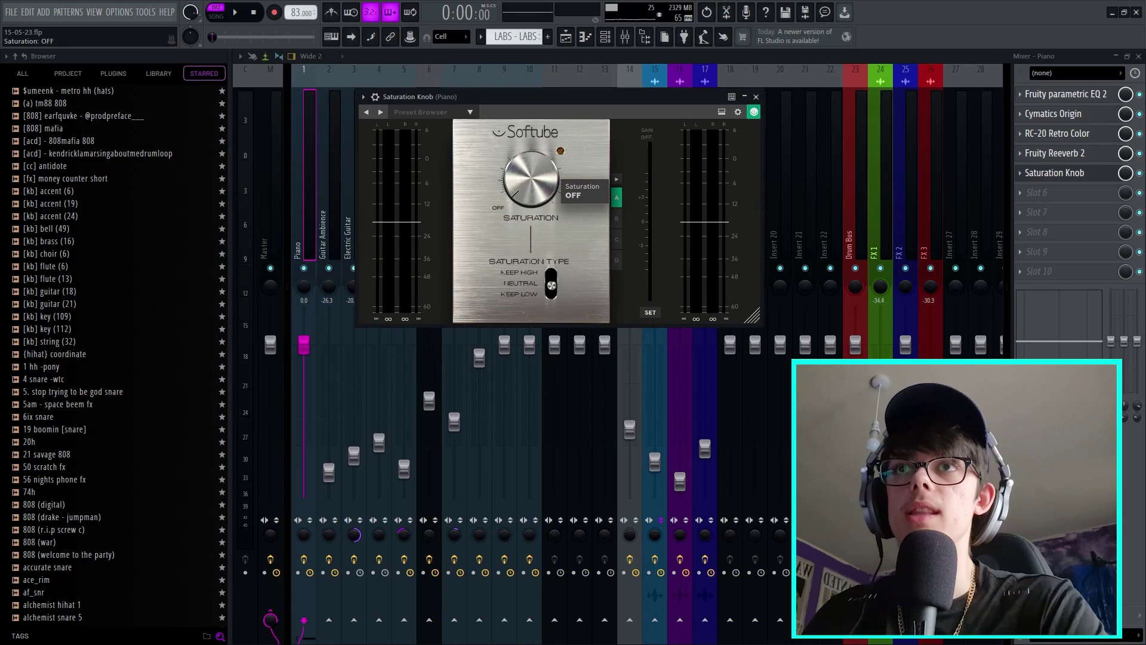
pyautogui.moveTo(551, 285); pyautogui.dragTo(551, 298)
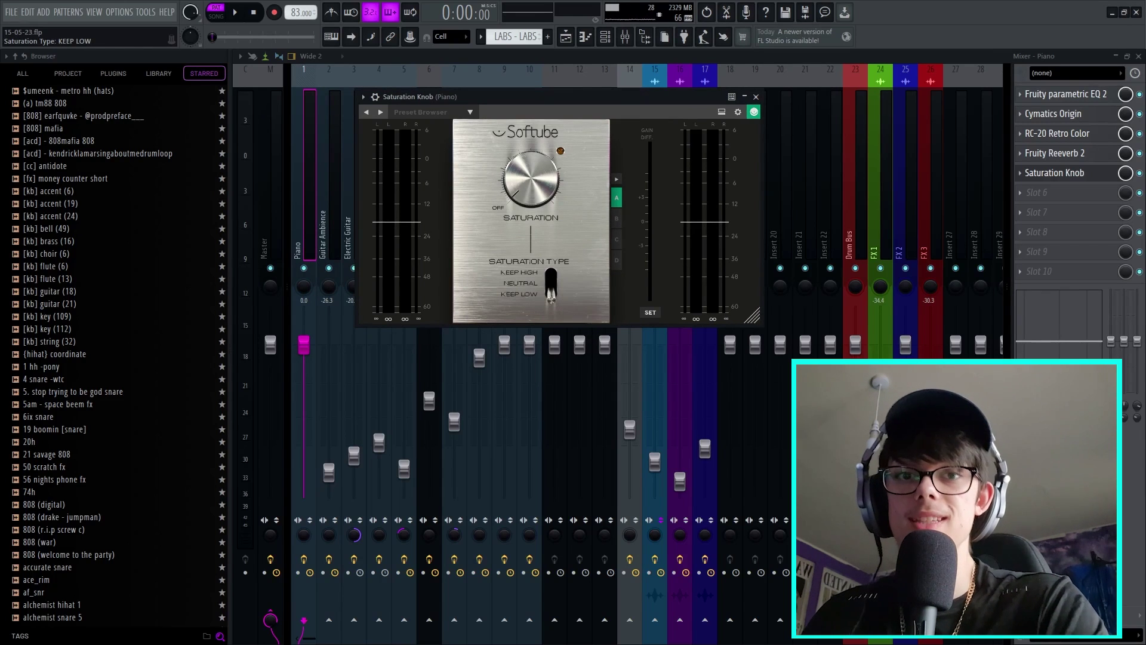
pyautogui.click(755, 96)
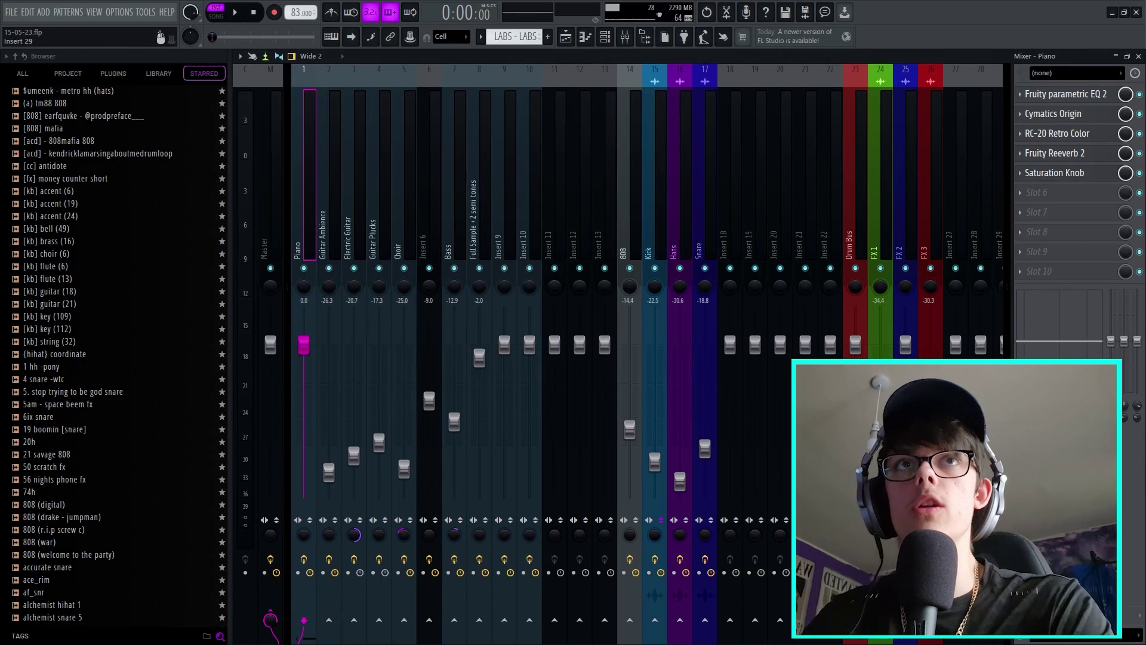
pyautogui.click(1020, 173)
pyautogui.click(1039, 184)
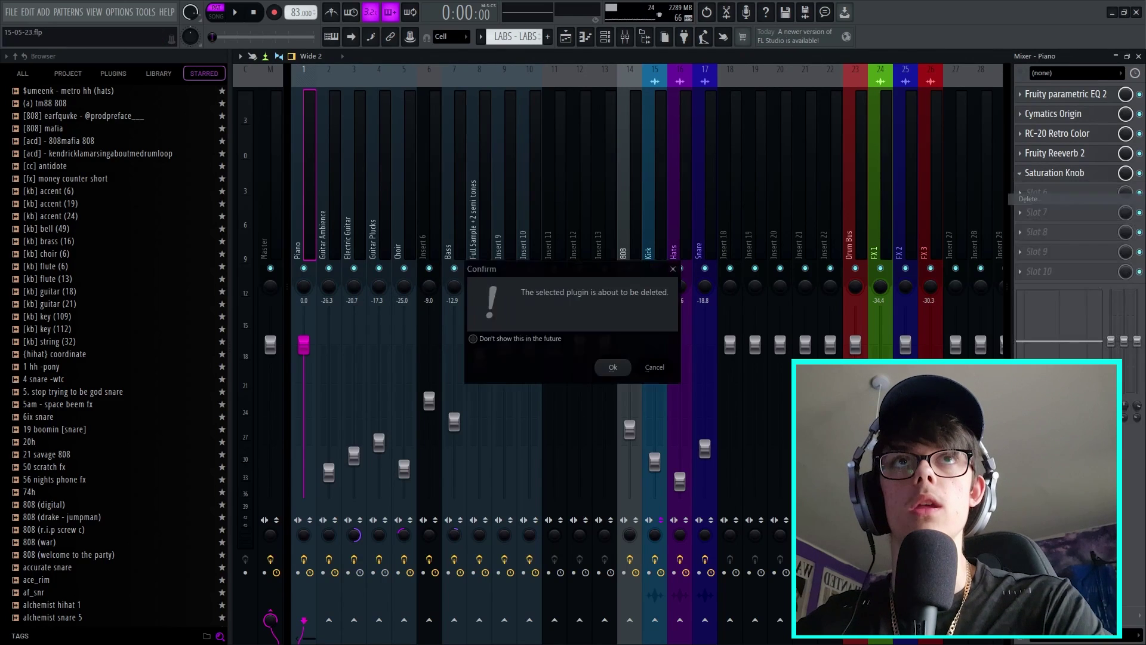
# Open Fruity Reeverb 2 on the Piano mixer track and bring up the LABS channel's instrument.
pyautogui.click(1056, 153)
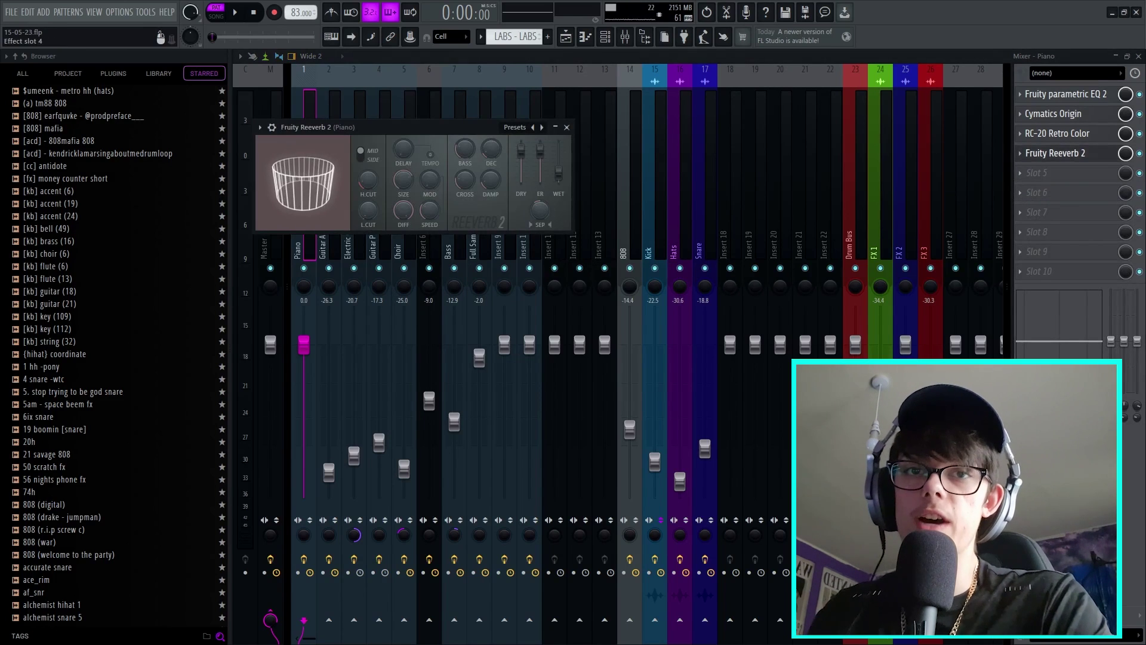
pyautogui.moveTo(478, 127); pyautogui.dragTo(579, 126)
pyautogui.click(605, 37)
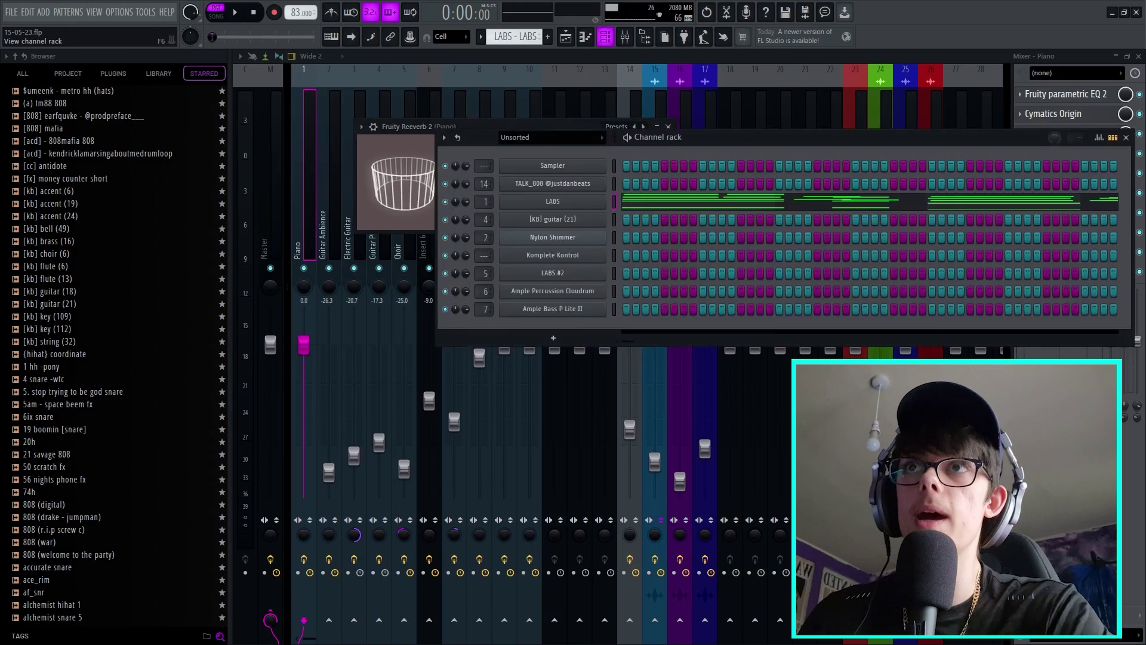
pyautogui.click(550, 201)
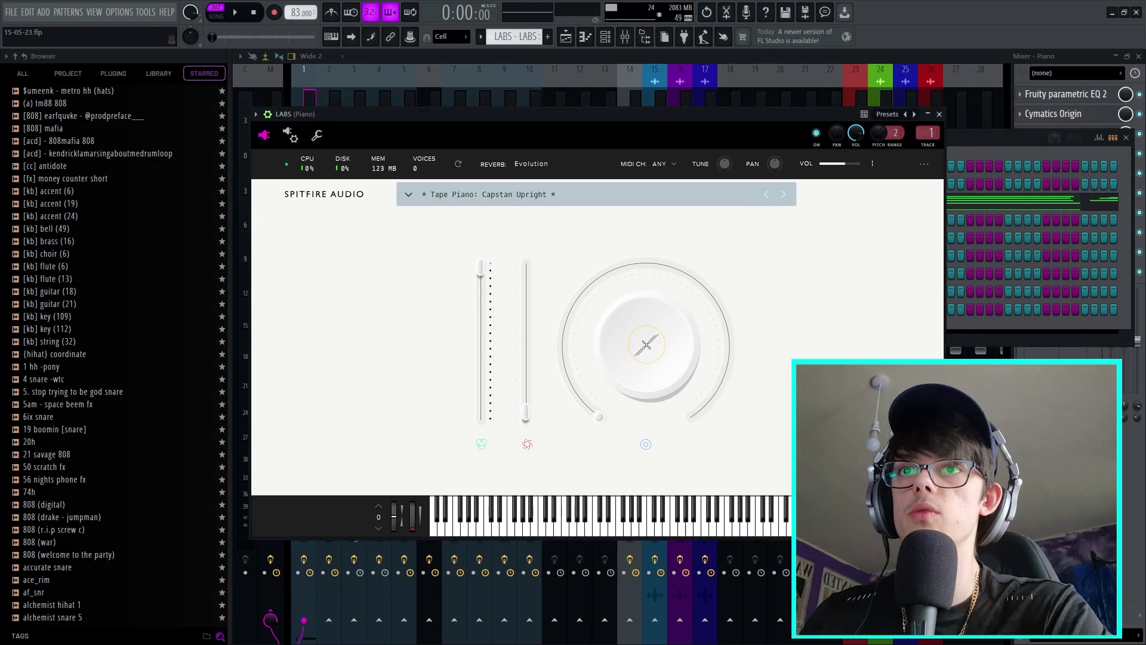
pyautogui.moveTo(550, 114); pyautogui.dragTo(618, 61)
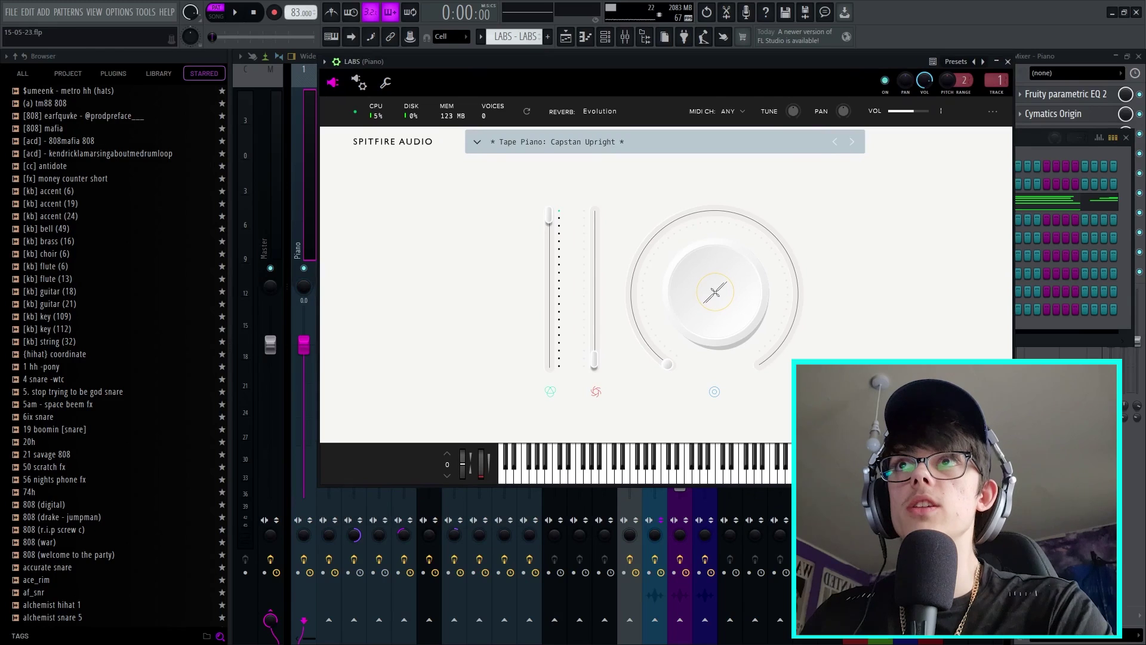
# Review the expression, noise, reverb and stability settings of the LABS Tape Piano: Capstan Upright preset and close the instrument.
pyautogui.moveTo(594, 360); pyautogui.dragTo(594, 345)
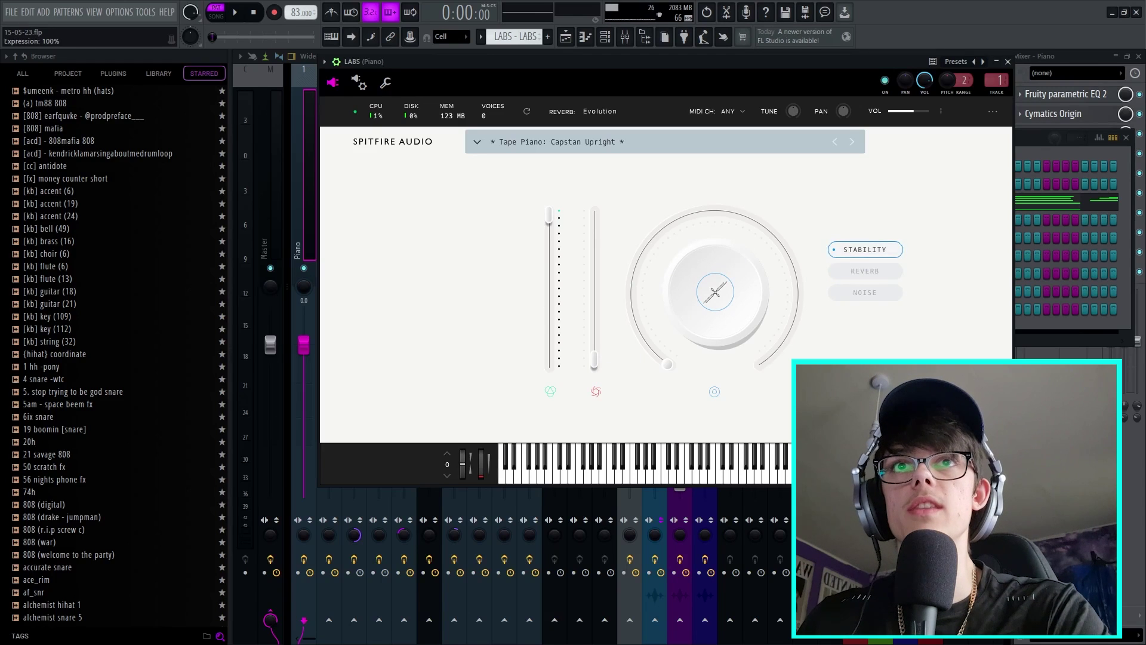
pyautogui.click(865, 270)
pyautogui.click(865, 292)
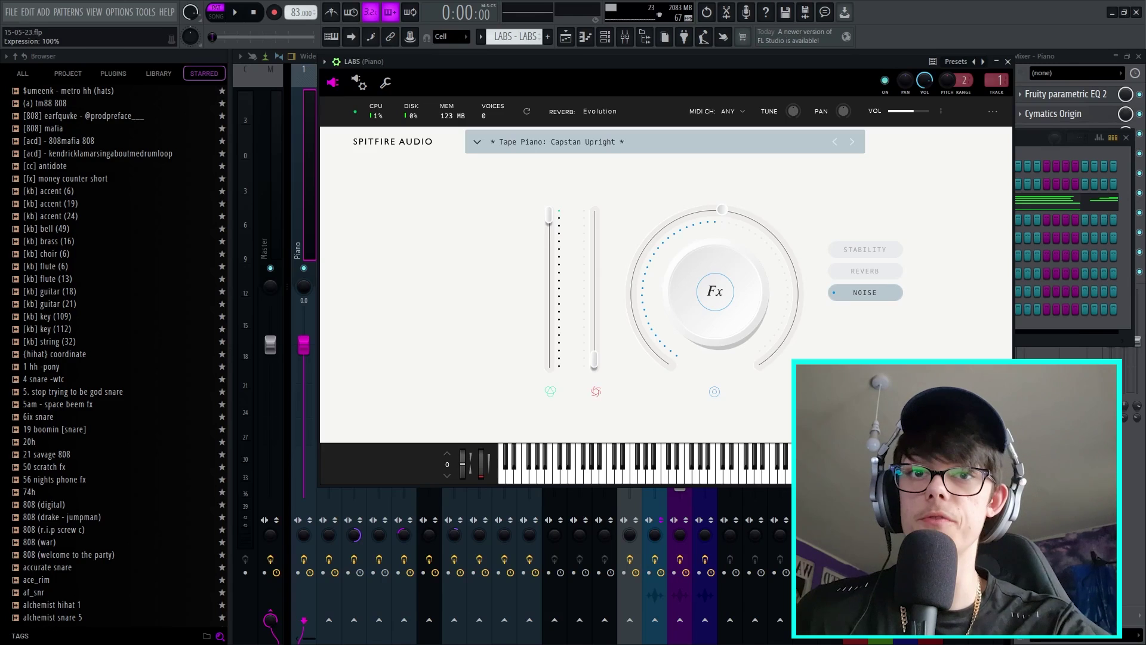
pyautogui.click(864, 271)
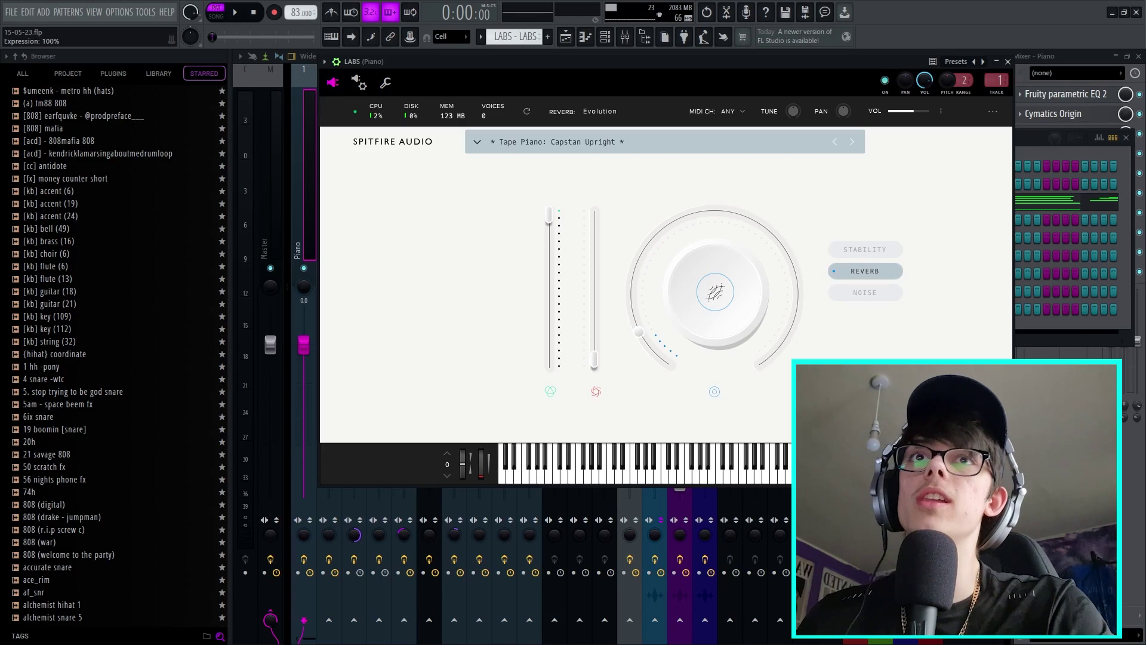
pyautogui.click(864, 249)
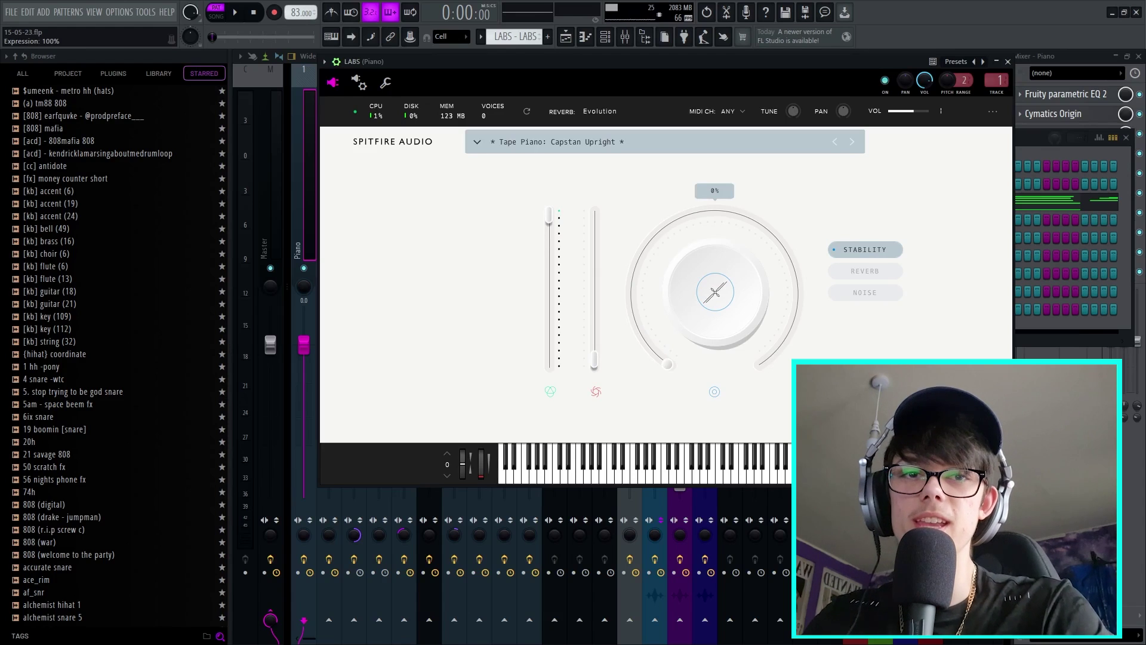
pyautogui.click(864, 271)
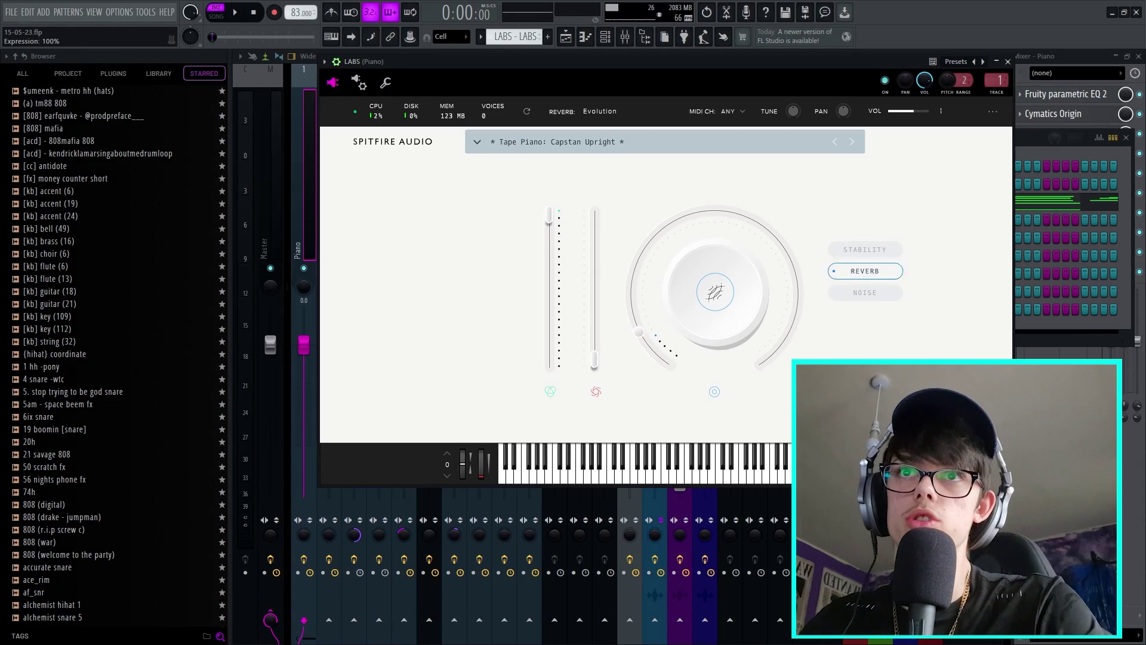
pyautogui.press('Escape')
pyautogui.press('Escape')
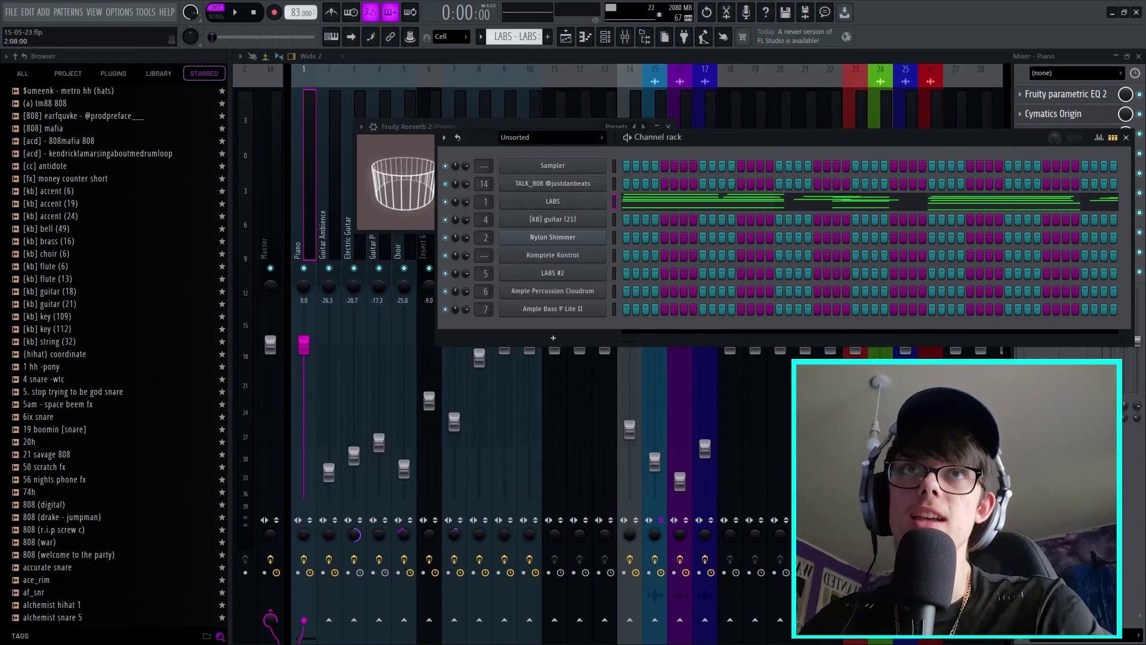
# Return to the playlist, unmute the [KB] guitar (21) track and select bars 5 to 8, with the playhead at bar 5.
pyautogui.press('Escape')
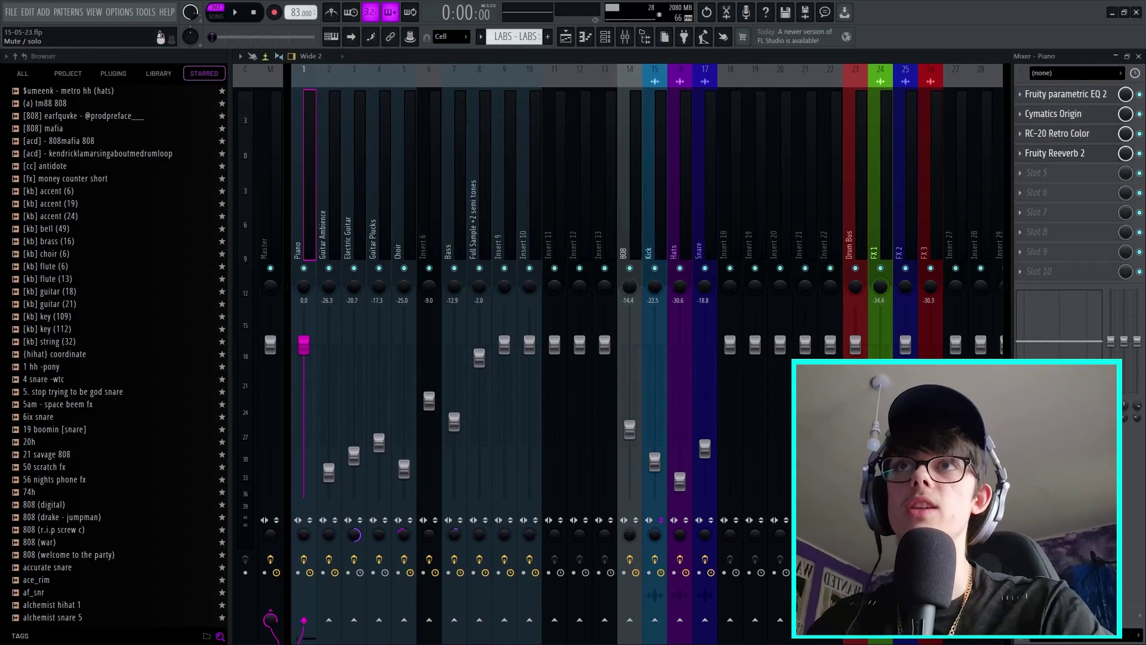
pyautogui.press('Escape')
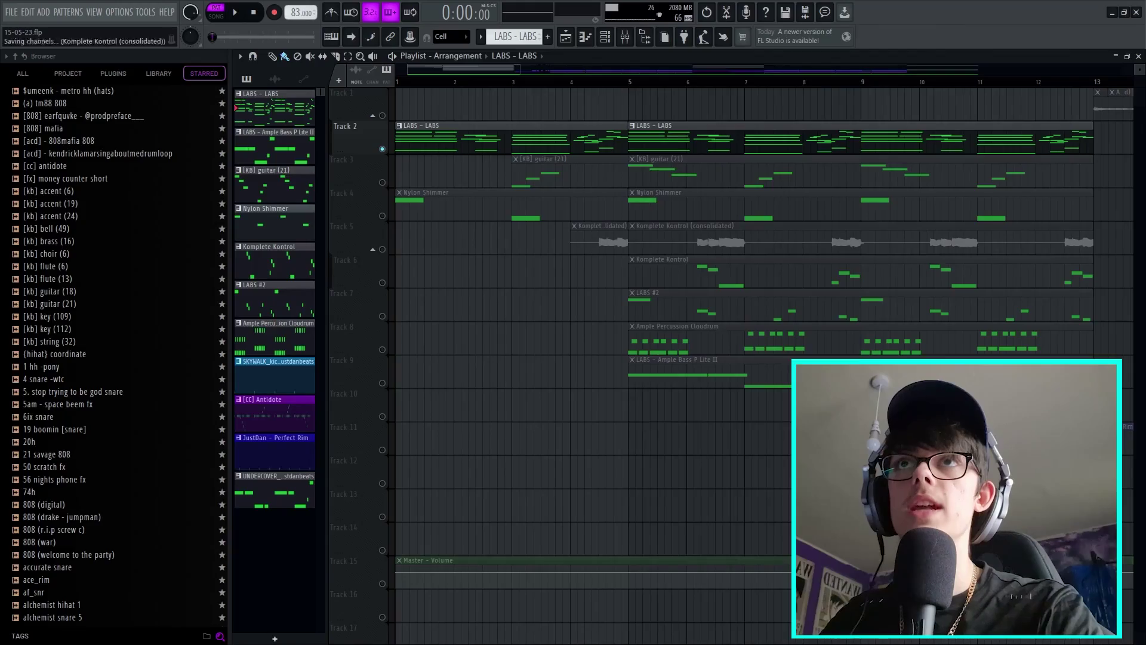
pyautogui.click(655, 173)
pyautogui.moveTo(984, 104); pyautogui.dragTo(577, 105)
pyautogui.click(382, 182)
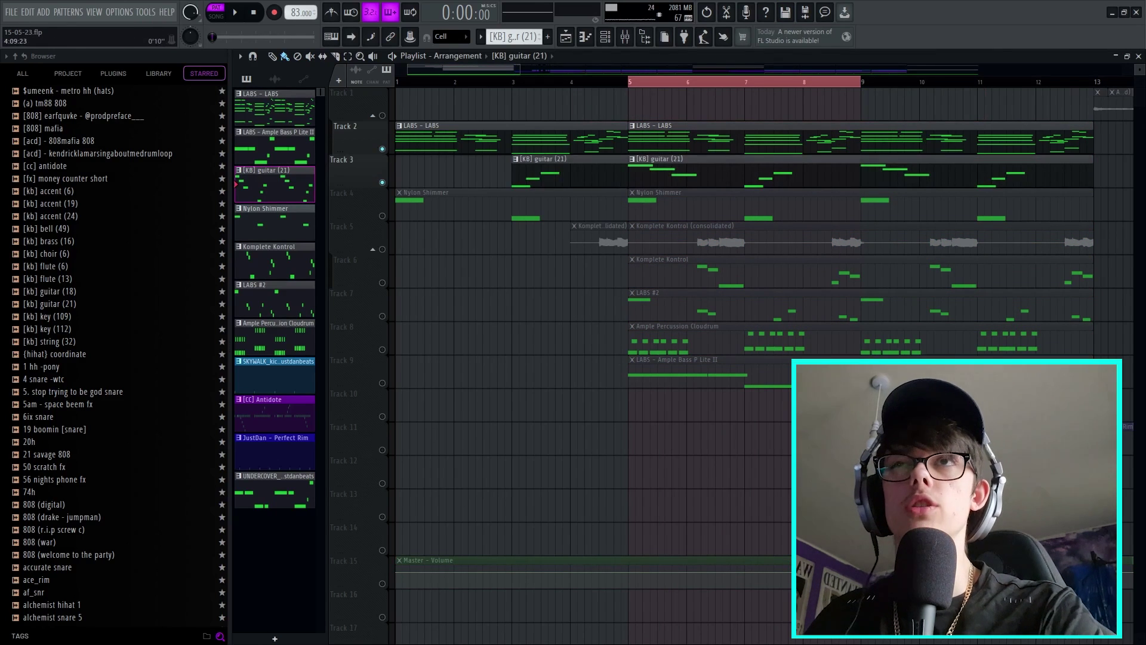
pyautogui.click(621, 82)
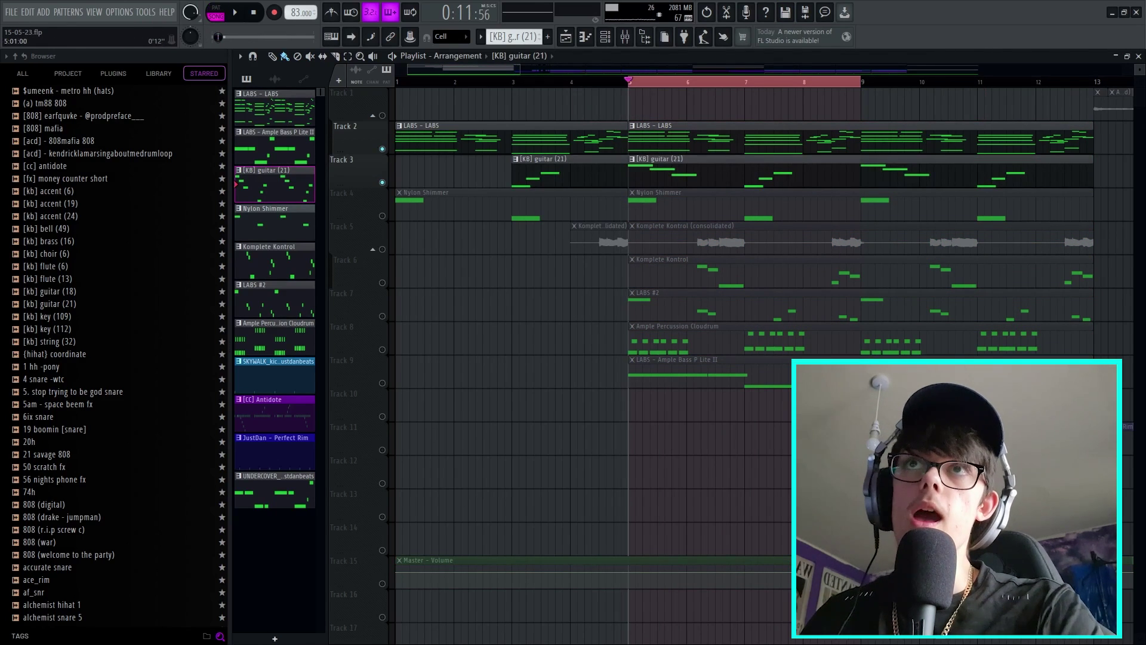
# Open the [KB] guitar (21) sampler channel and review its volume envelope settings.
pyautogui.press('F6')
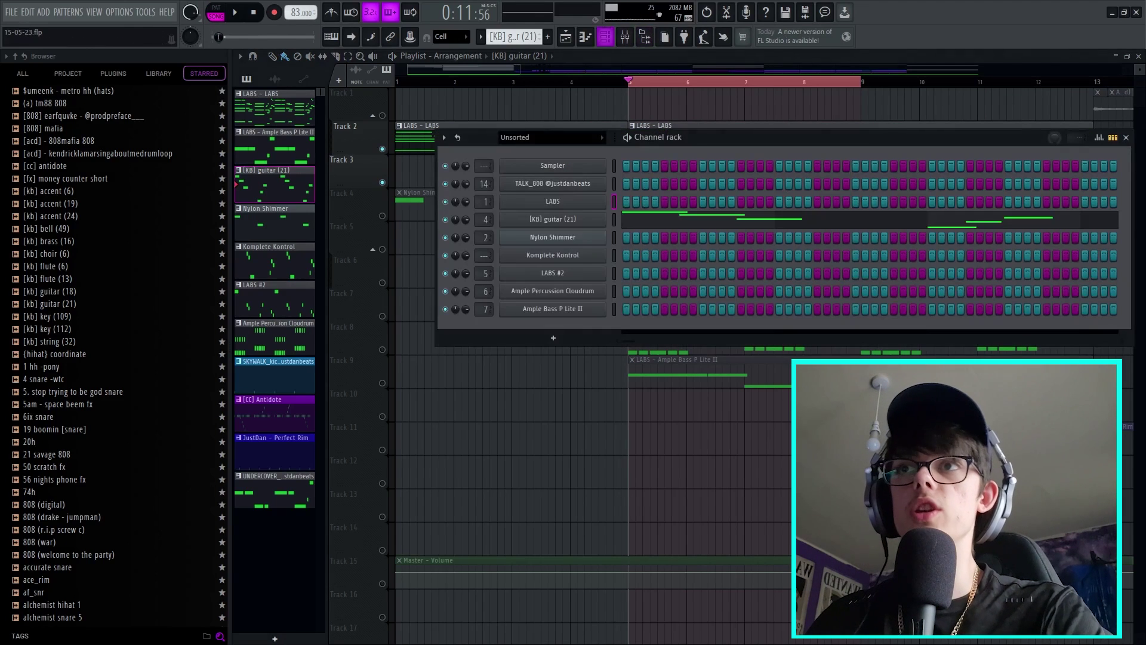
pyautogui.click(552, 237)
pyautogui.click(552, 219)
pyautogui.moveTo(478, 204); pyautogui.dragTo(524, 170)
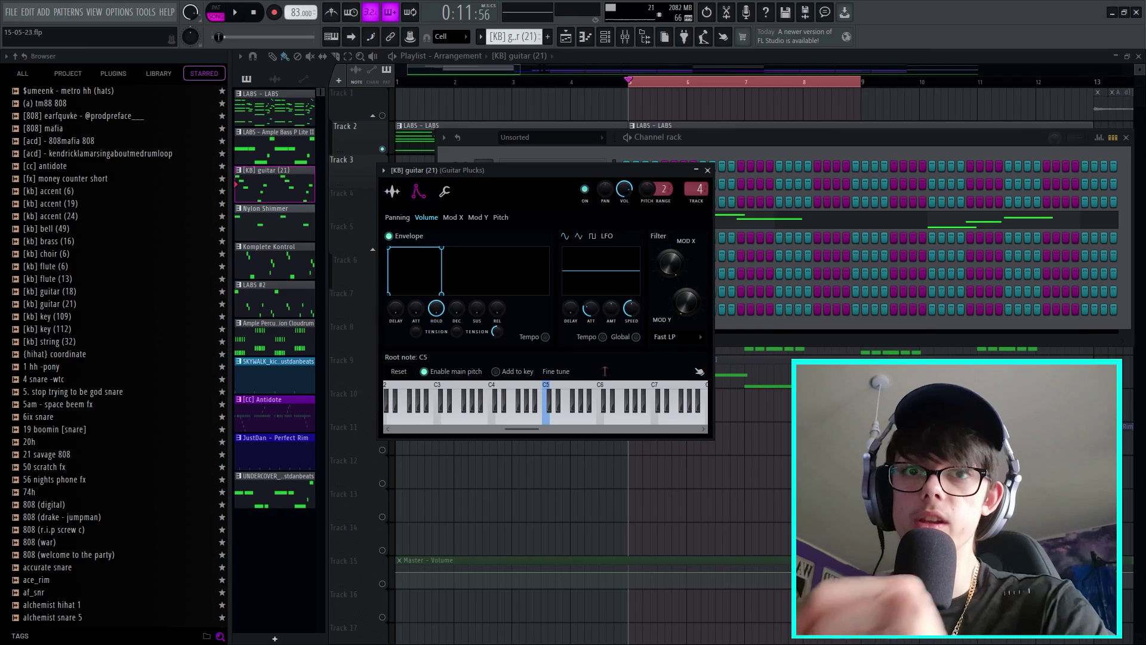
pyautogui.click(707, 170)
pyautogui.click(552, 219)
pyautogui.moveTo(524, 170); pyautogui.dragTo(646, 111)
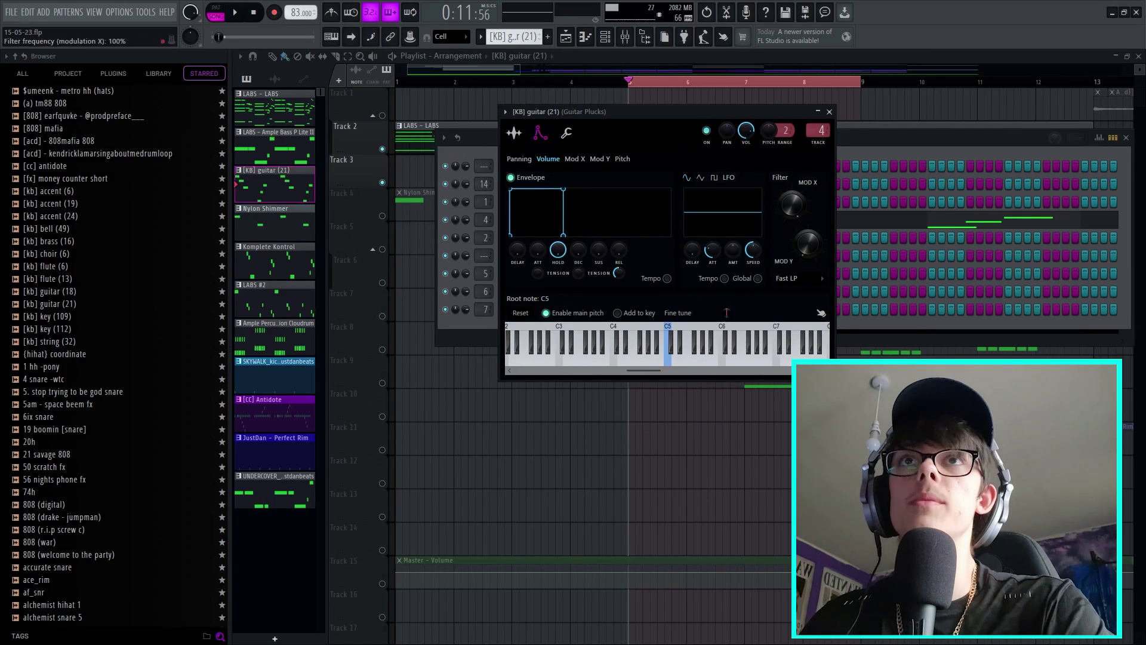
# Audition the [KB] guitar (21) channel routed to Master, return it to mixer track 4, Guitar Plucks, and close its window.
pyautogui.moveTo(818, 130); pyautogui.dragTo(817, 156)
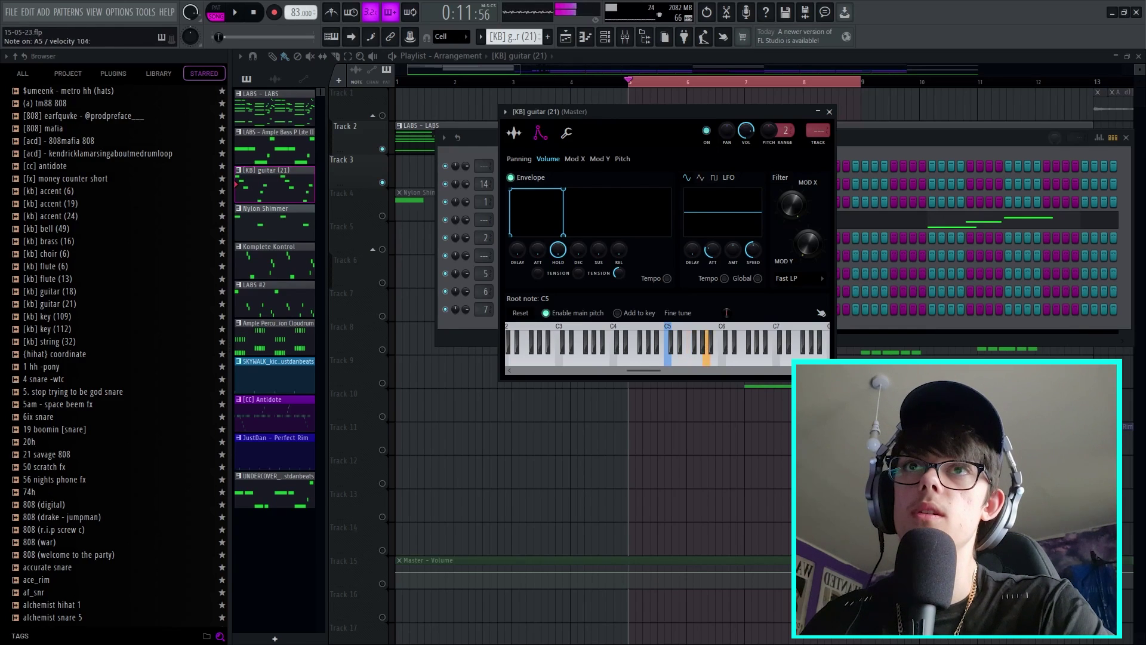
pyautogui.scroll(1, 818, 130)
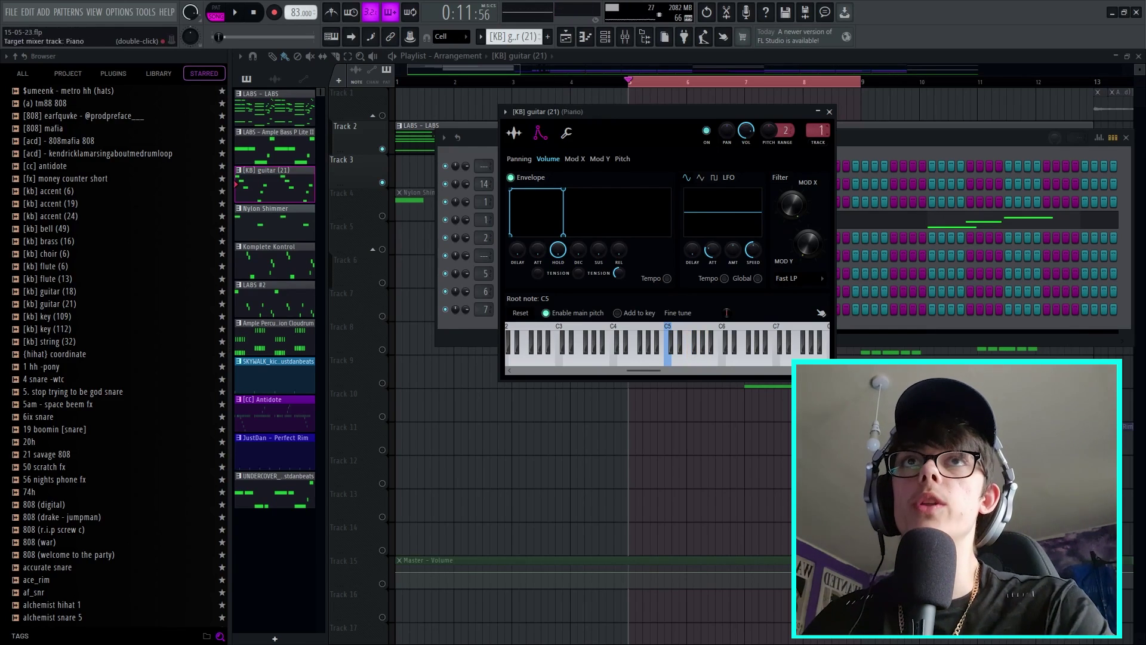
pyautogui.press('l')
pyautogui.press('space')
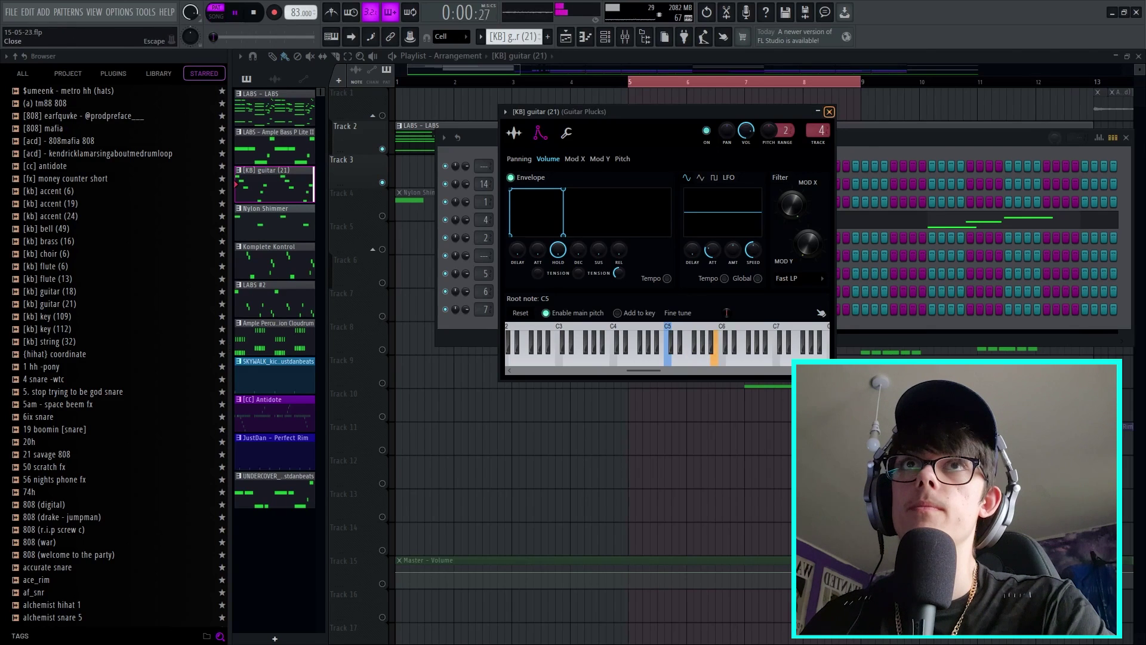
pyautogui.click(830, 111)
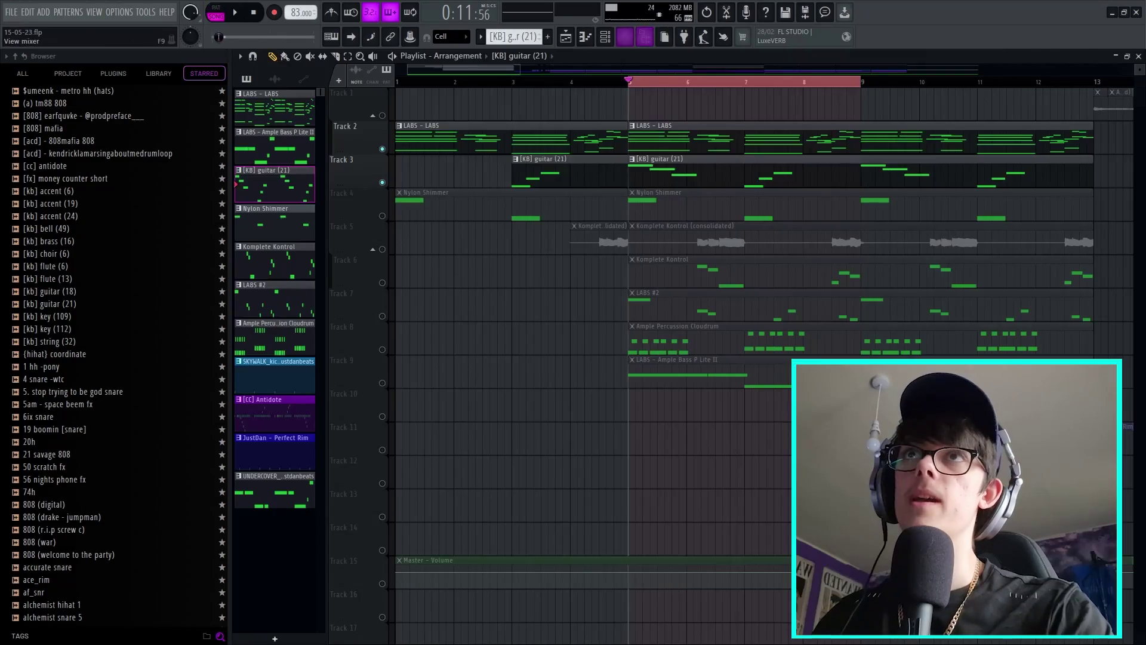
# Review the low and high cuts of the first Fruity parametric EQ 2 on the Guitar Plucks mixer track and close it.
pyautogui.press('F9')
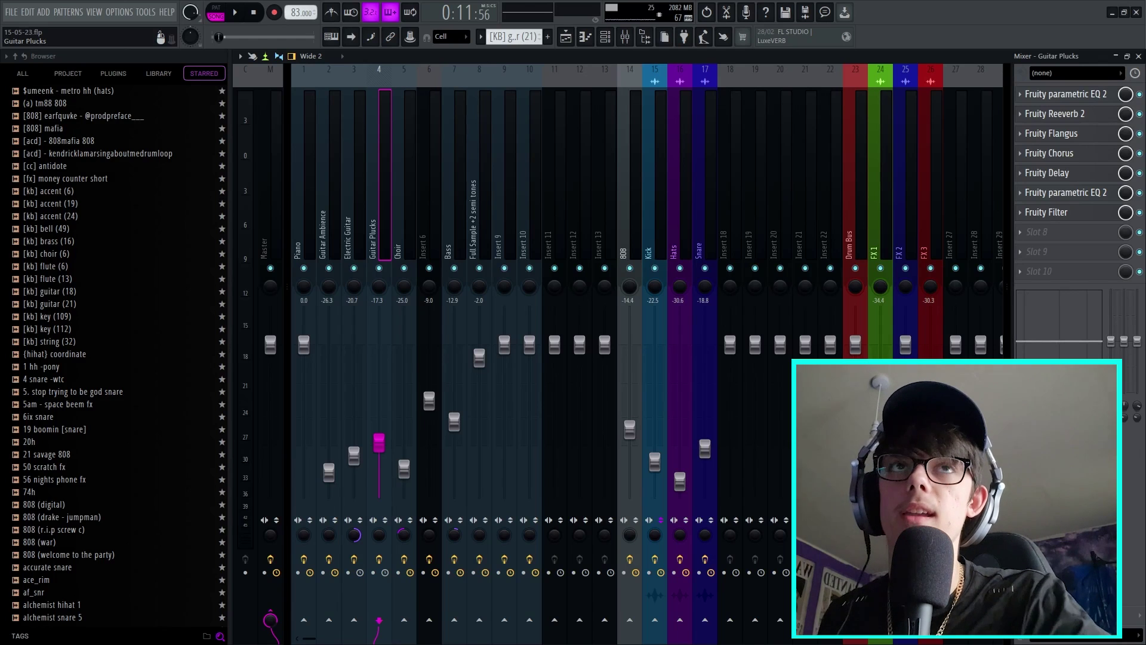
pyautogui.click(1065, 94)
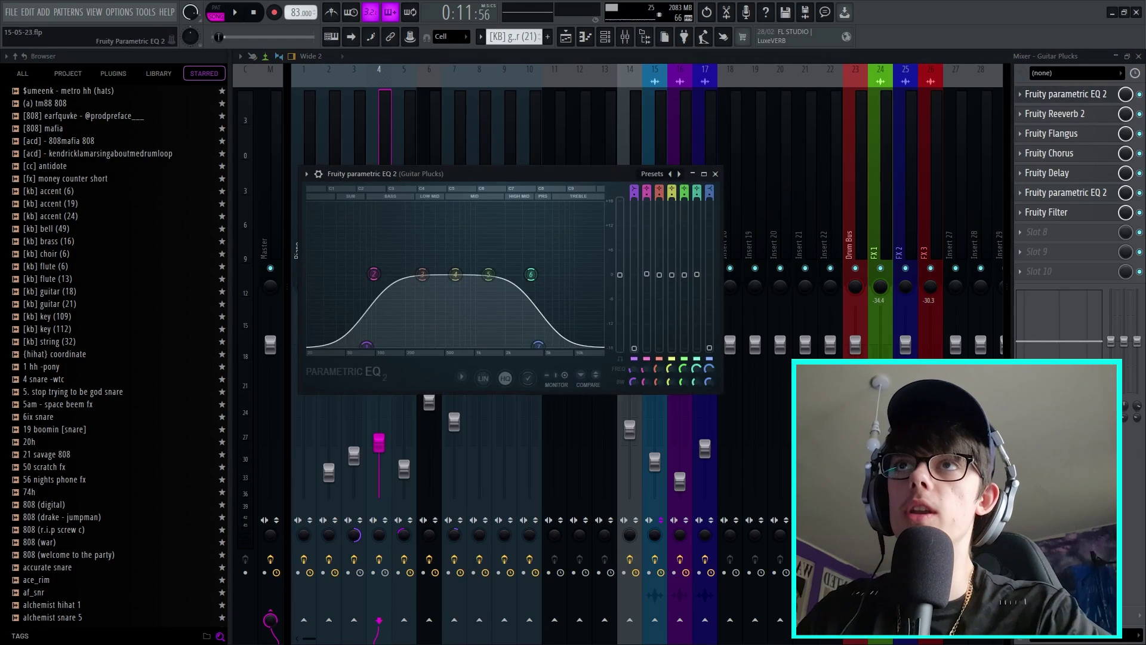
pyautogui.moveTo(453, 173); pyautogui.dragTo(621, 112)
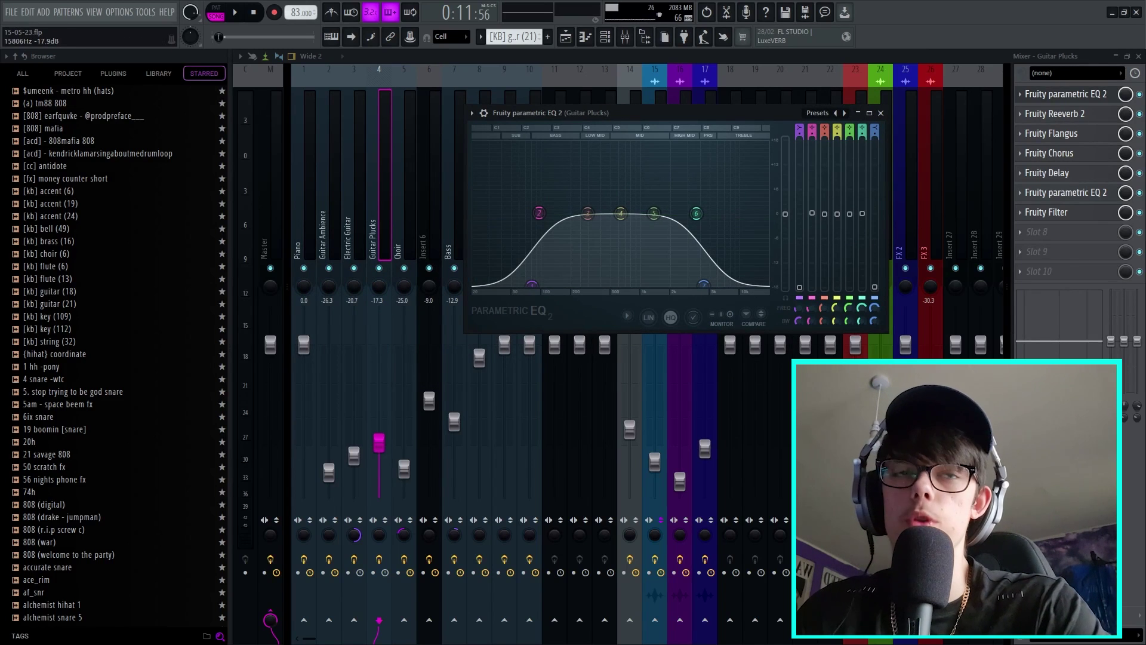
pyautogui.click(881, 113)
# Review Fruity Reeverb 2 on the Guitar Plucks track, close it and open Fruity Flangus.
pyautogui.click(1053, 113)
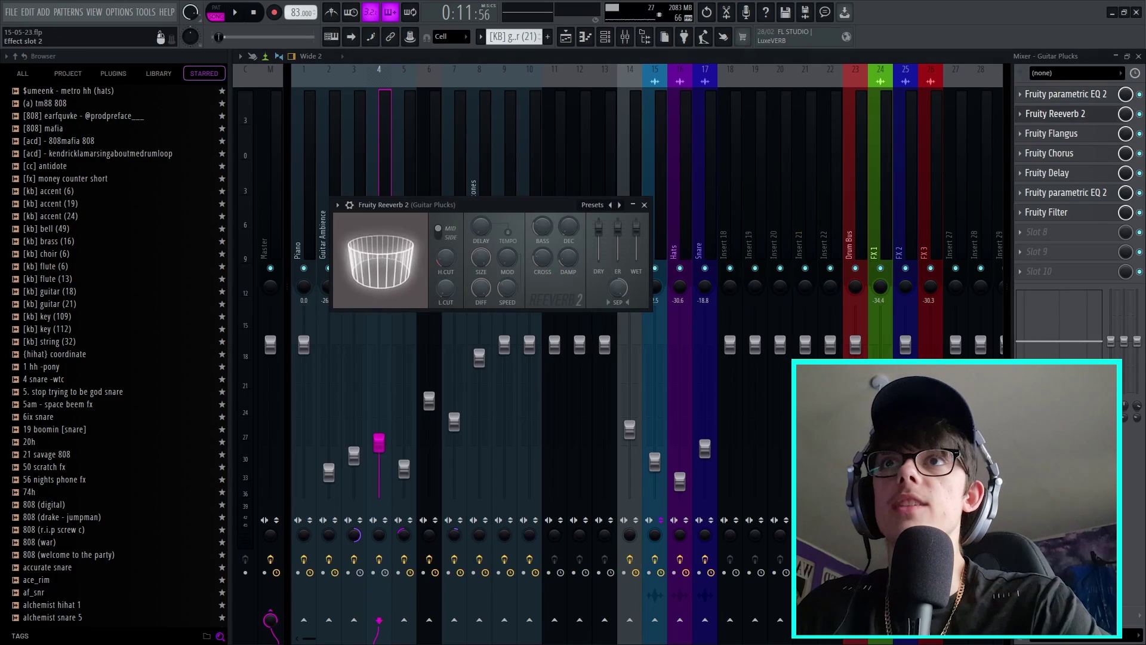
pyautogui.moveTo(602, 147); pyautogui.dragTo(624, 141)
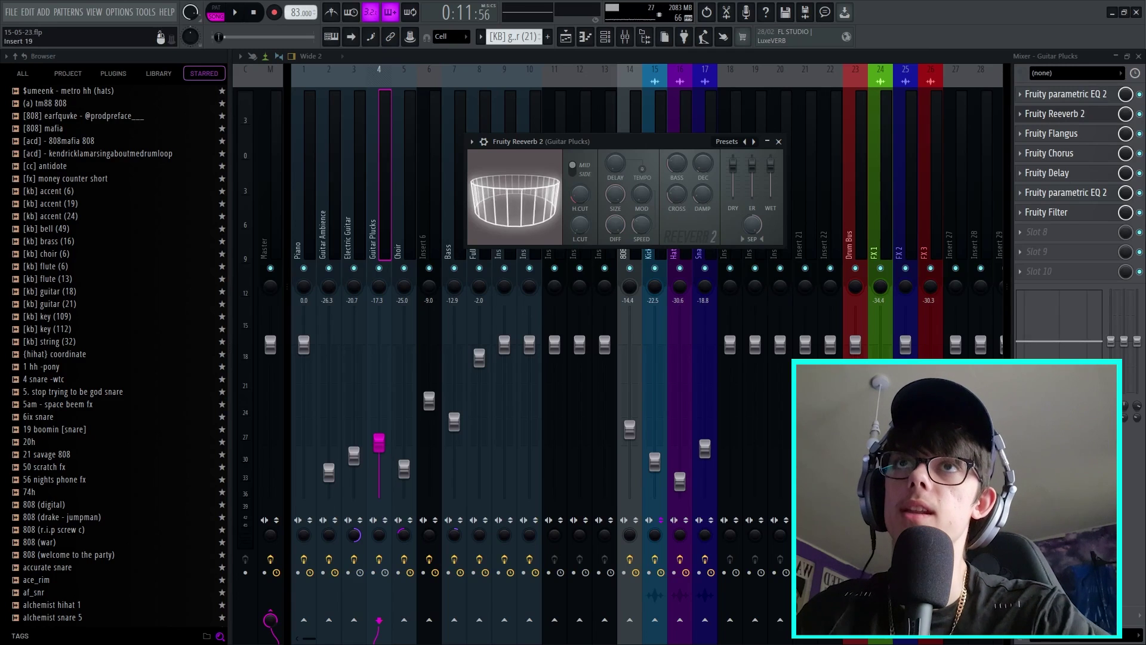
pyautogui.click(778, 142)
pyautogui.click(1053, 133)
pyautogui.moveTo(418, 200); pyautogui.dragTo(558, 189)
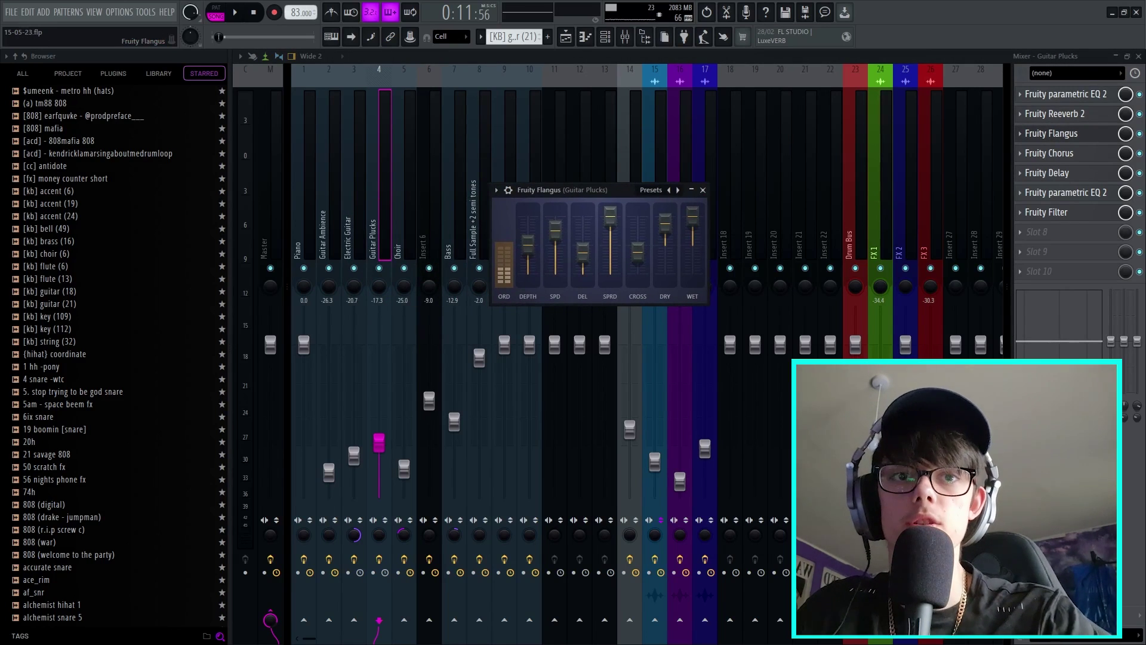
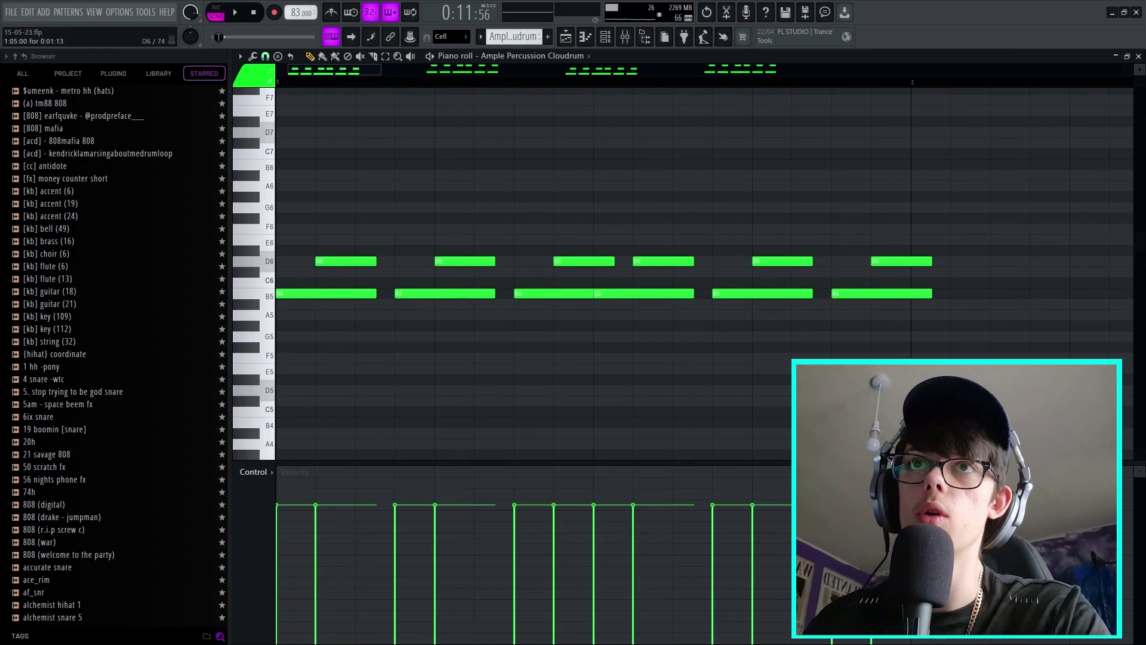
# Play and examine the Ample Percussion Cloudrum note pattern across its bars in the piano roll.
pyautogui.press('space')
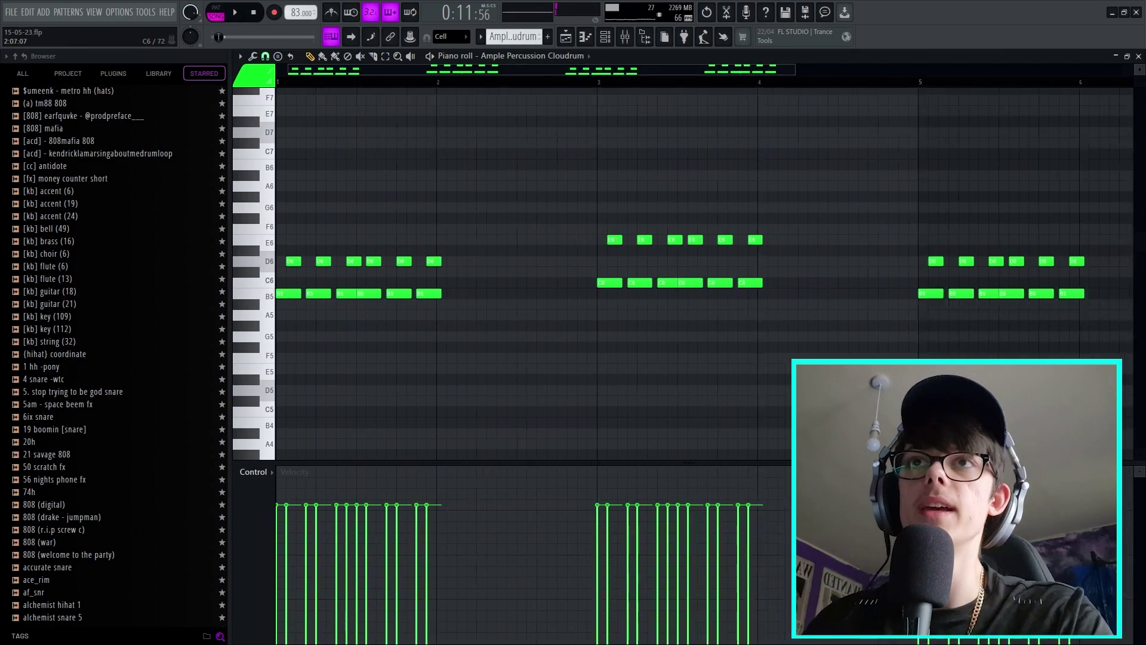
pyautogui.scroll(-2, 500, 282)
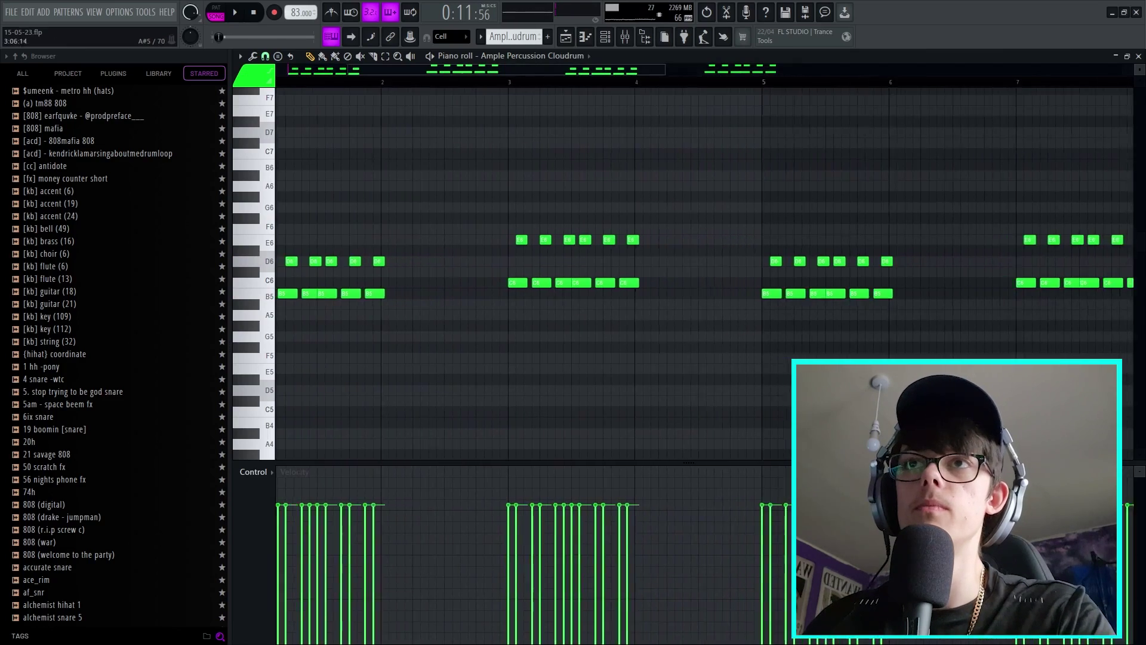
# Highlight the lower notes and then the upper notes of the Cloudrum percussion pattern, and return to the playlist.
pyautogui.scroll(5, 559, 250)
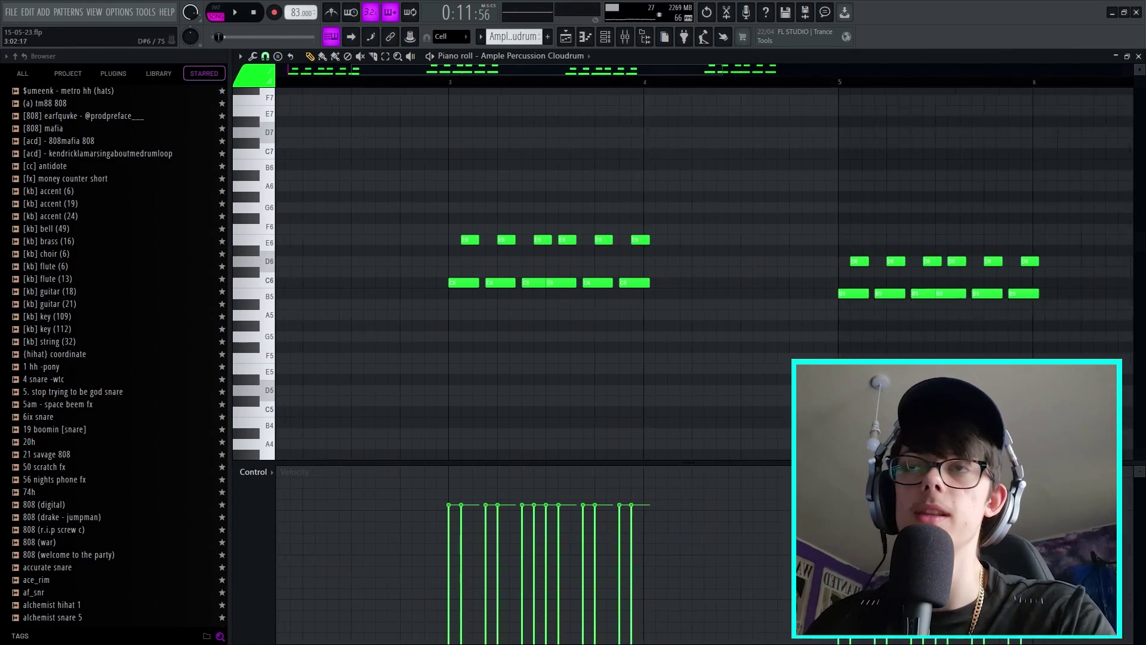
pyautogui.keyDown('ctrl'); pyautogui.scroll(-4, 704, 269); pyautogui.keyUp('ctrl')
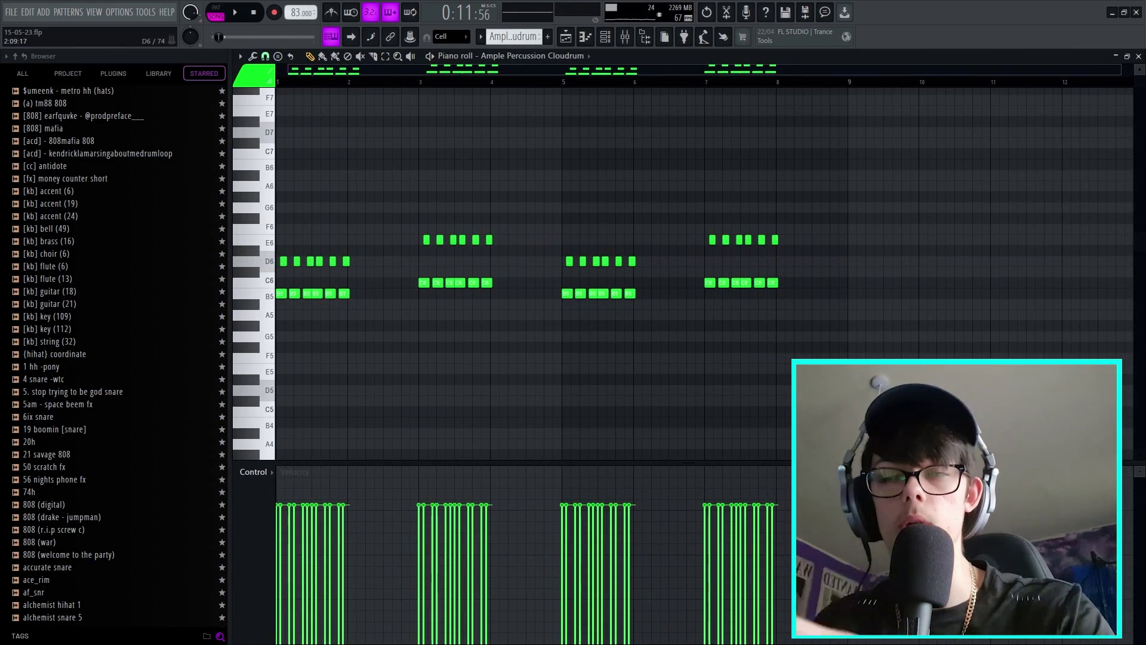
pyautogui.keyDown('ctrl'); pyautogui.moveTo(394, 261); pyautogui.dragTo(280, 298); pyautogui.keyUp('ctrl')
pyautogui.keyDown('ctrl'); pyautogui.moveTo(408, 214); pyautogui.dragTo(481, 333); pyautogui.keyUp('ctrl')
pyautogui.press('F5')
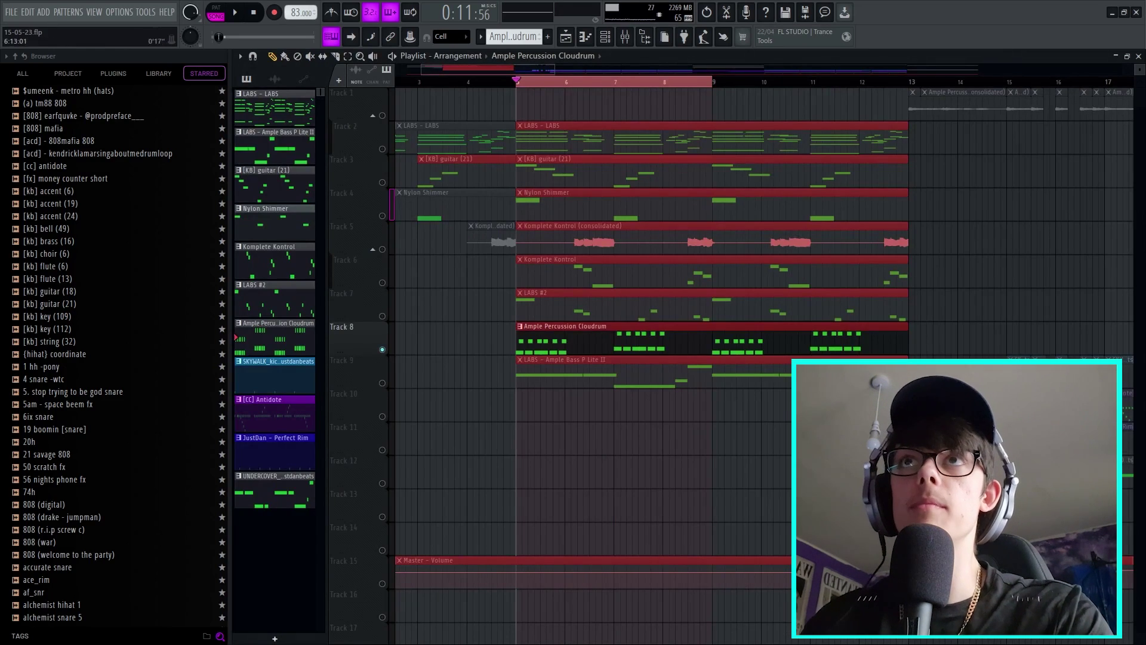
# Show the percussion's Insert 6 effects in the mixer, review the Cymatics Origin settings and close the plugin.
pyautogui.press('F6')
pyautogui.press('F9')
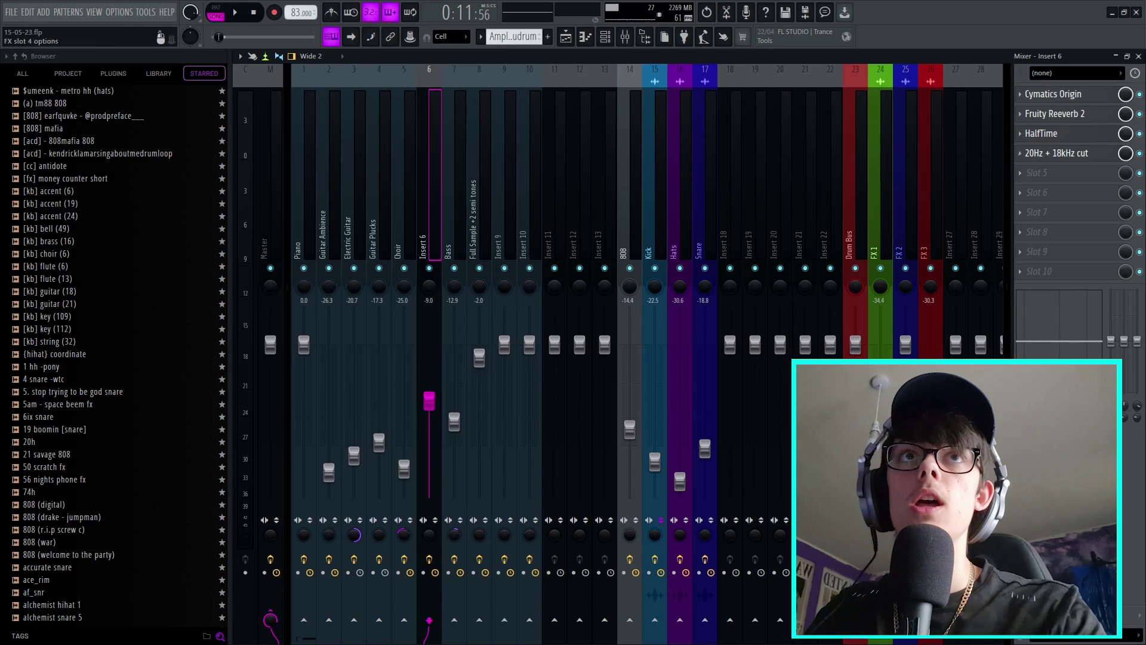
pyautogui.click(1053, 94)
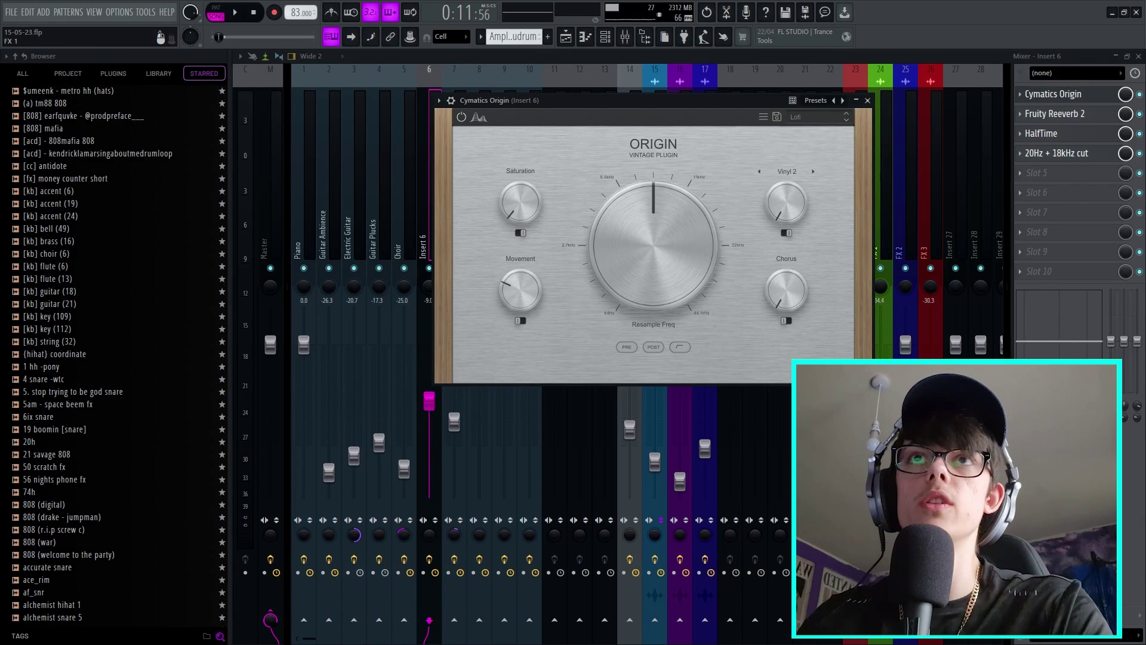
pyautogui.click(867, 100)
# Review Fruity Reeverb 2 on Insert 6, moving its window clear of the mixer track names, and close it.
pyautogui.click(1053, 114)
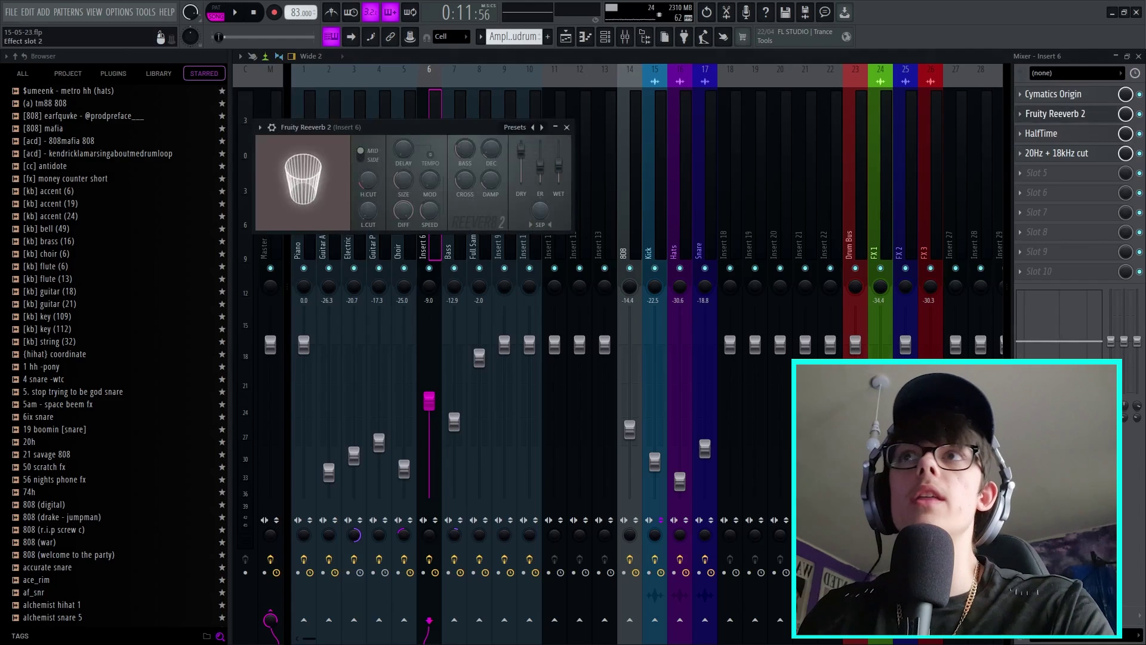
pyautogui.moveTo(306, 122); pyautogui.dragTo(642, 154)
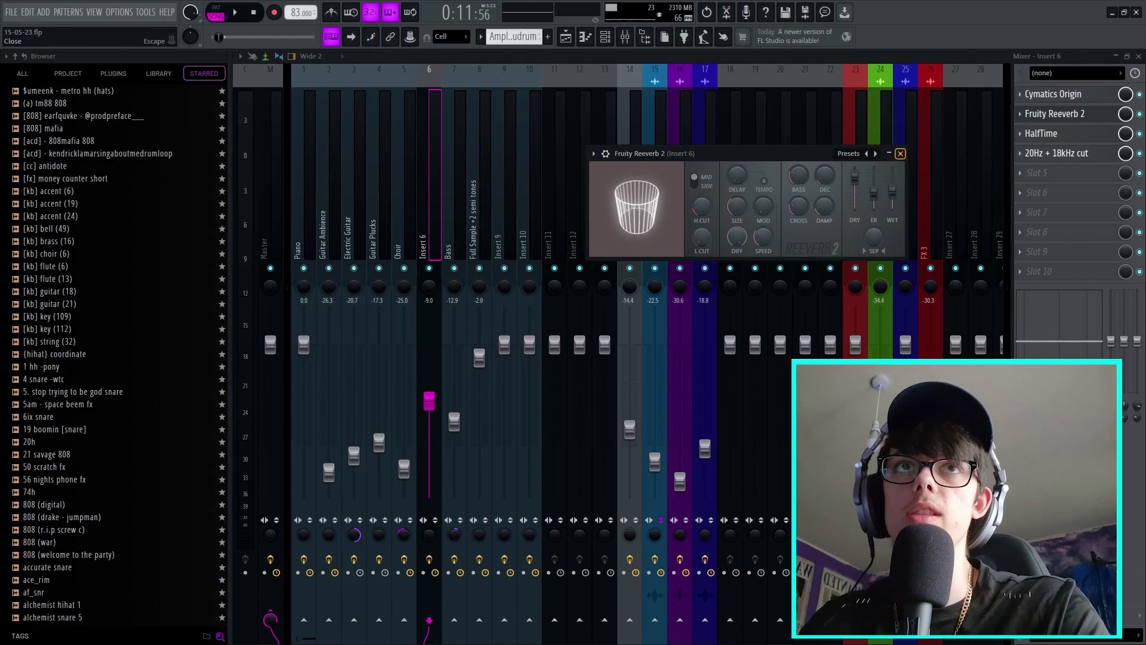
pyautogui.click(1054, 113)
# Review HalfTime on Insert 6, close it and play the percussion through the effects chain.
pyautogui.click(1041, 133)
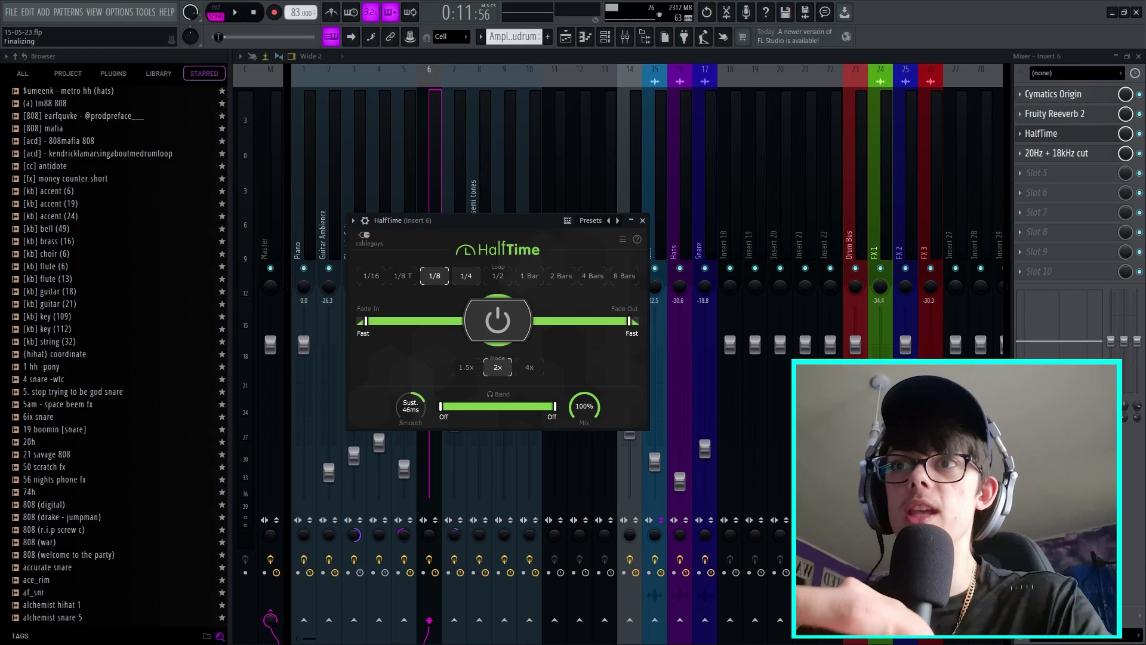
pyautogui.click(642, 220)
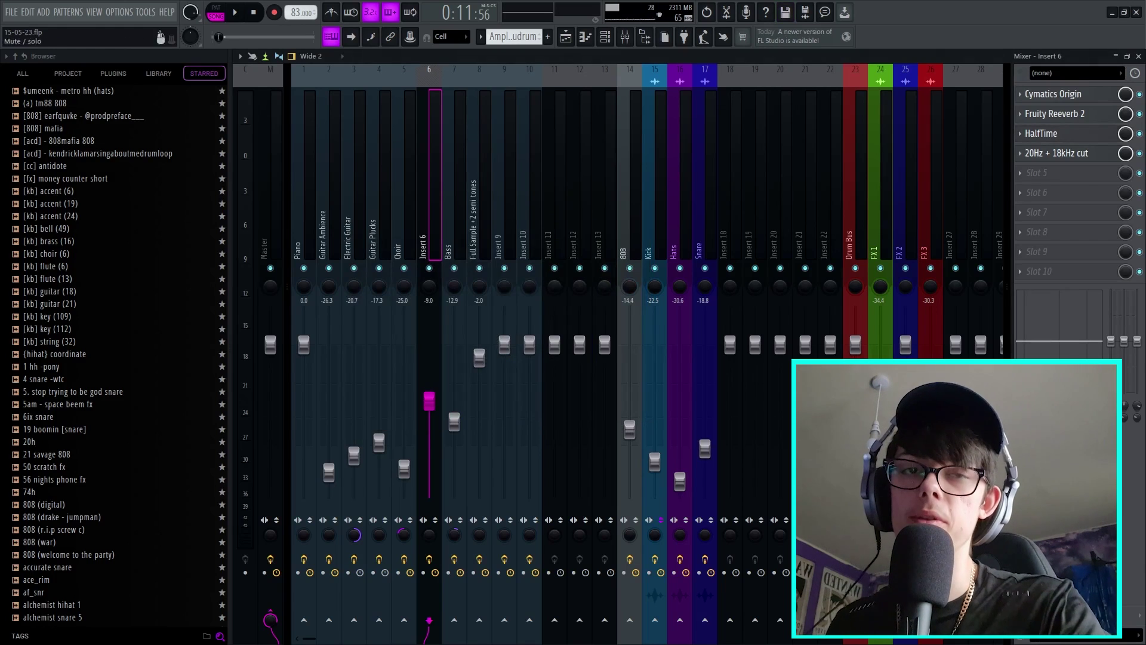
pyautogui.press('space')
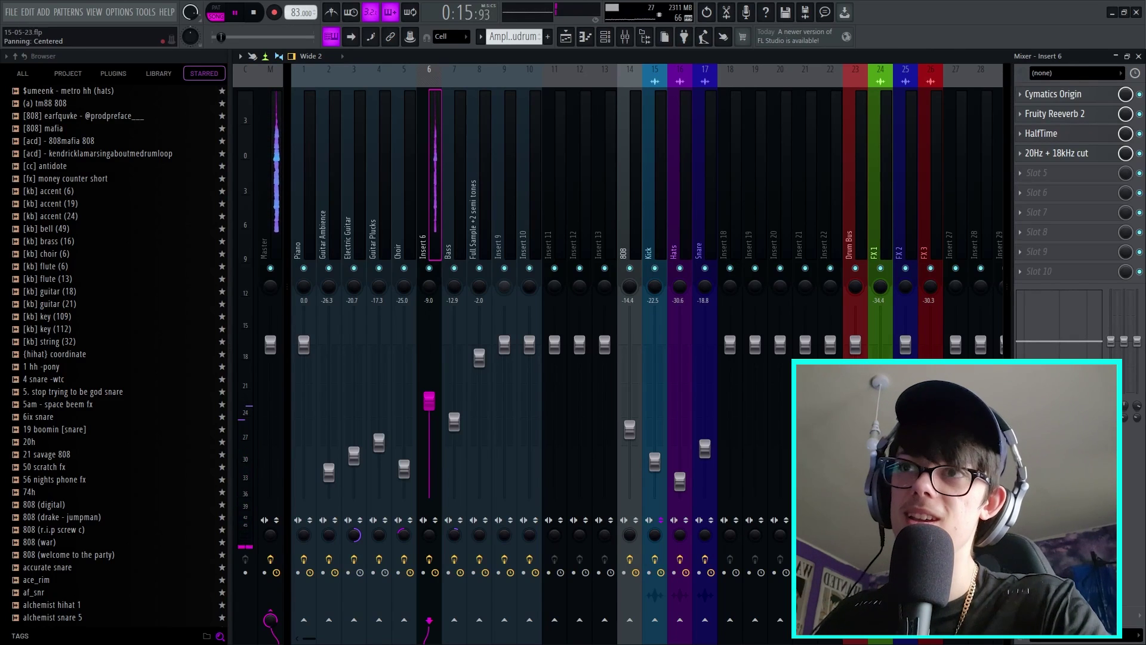
pyautogui.press('space')
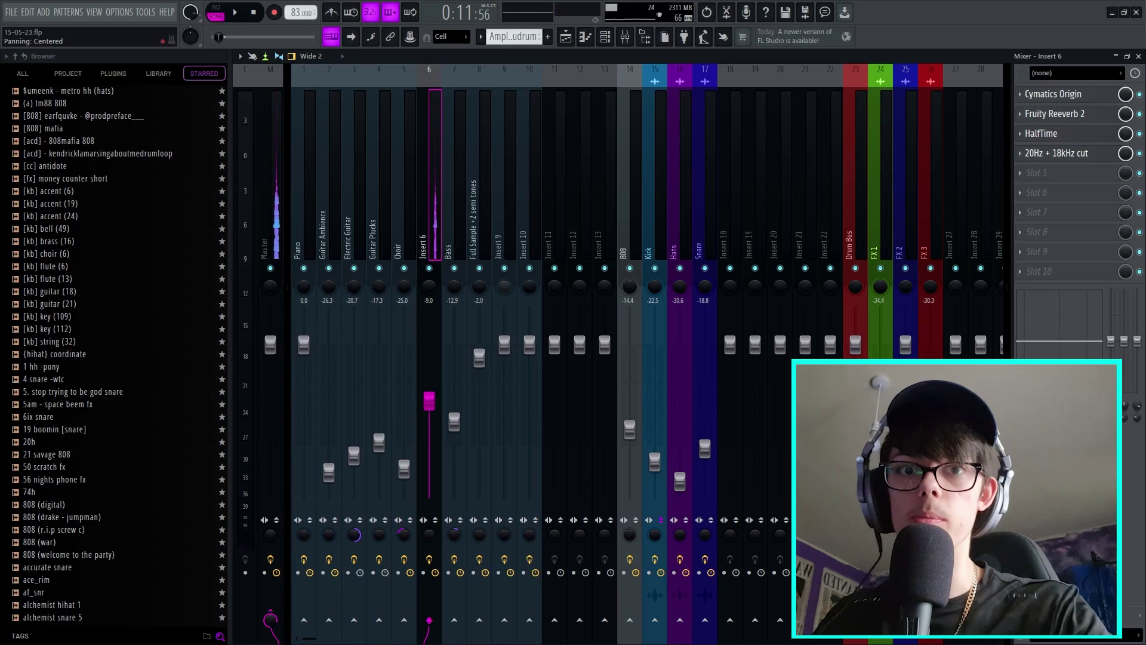
# Enable playlist tracks 2 to 6 and play those melodic layers together with tracks 7 and 8.
pyautogui.press('F5')
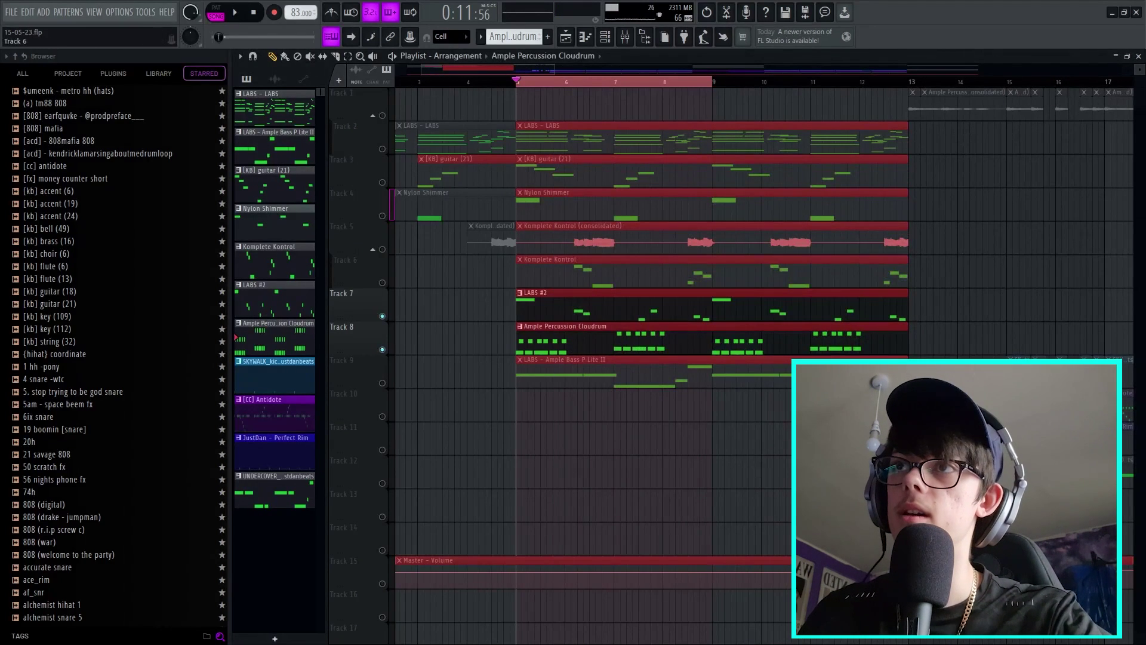
pyautogui.click(382, 249)
pyautogui.click(382, 215)
pyautogui.moveTo(382, 215); pyautogui.dragTo(382, 149)
pyautogui.press('space')
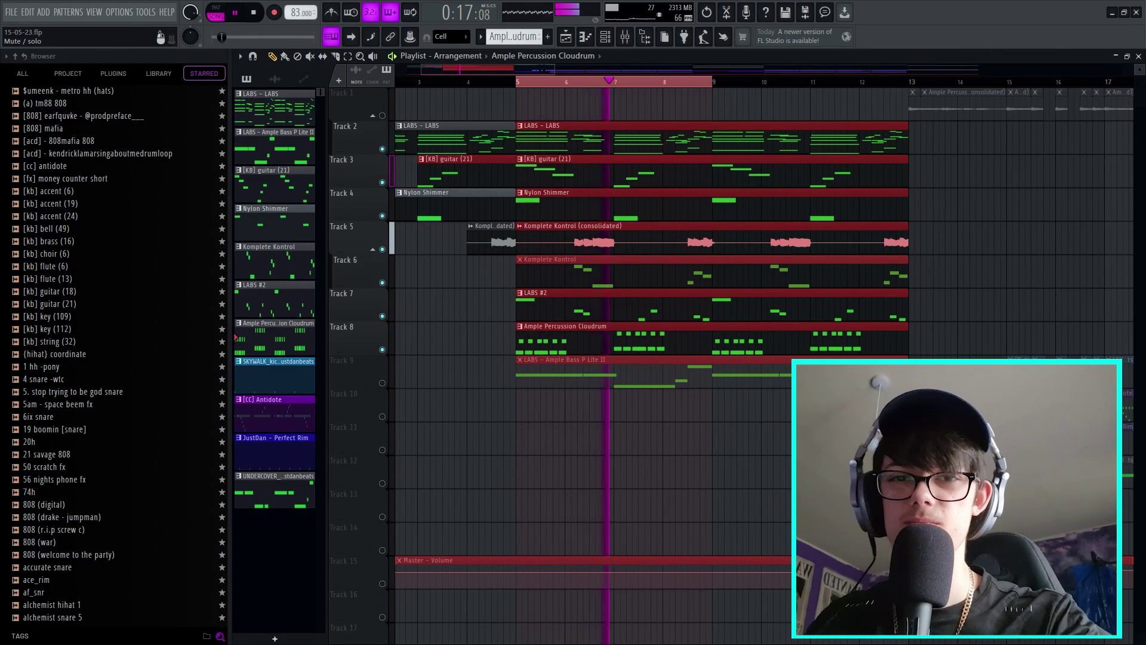
pyautogui.press('space')
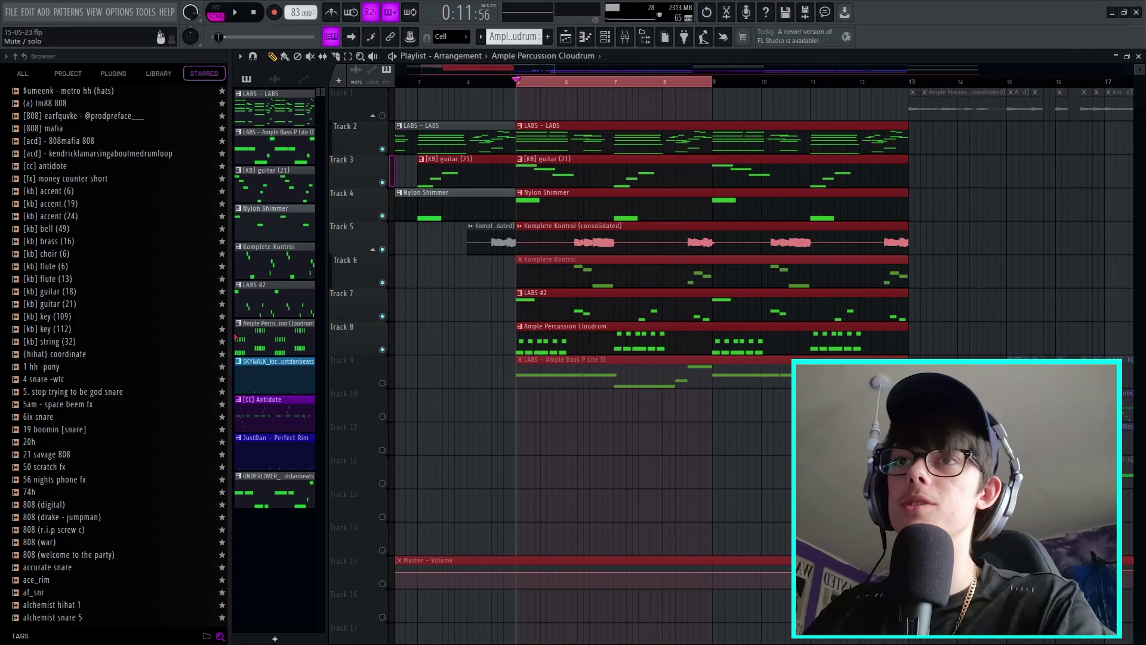
# Enable all playlist tracks, including the bass on track 9, and clear the clip selection.
pyautogui.rightClick(382, 383)
pyautogui.rightClick(382, 383)
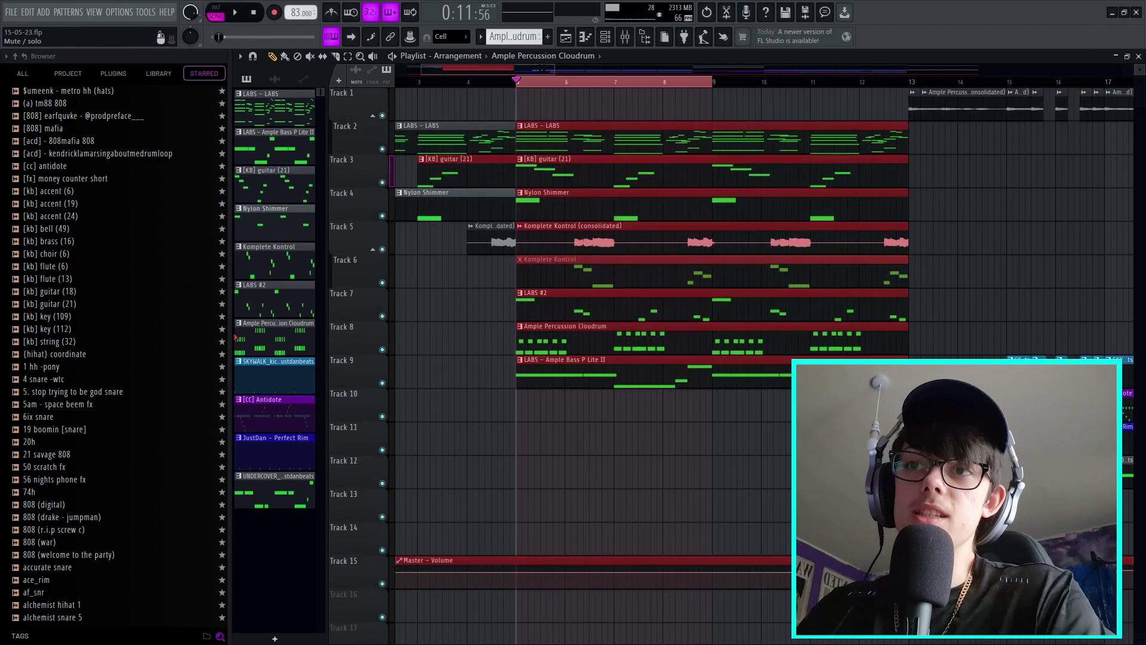
pyautogui.click(588, 439)
pyautogui.rightClick(588, 438)
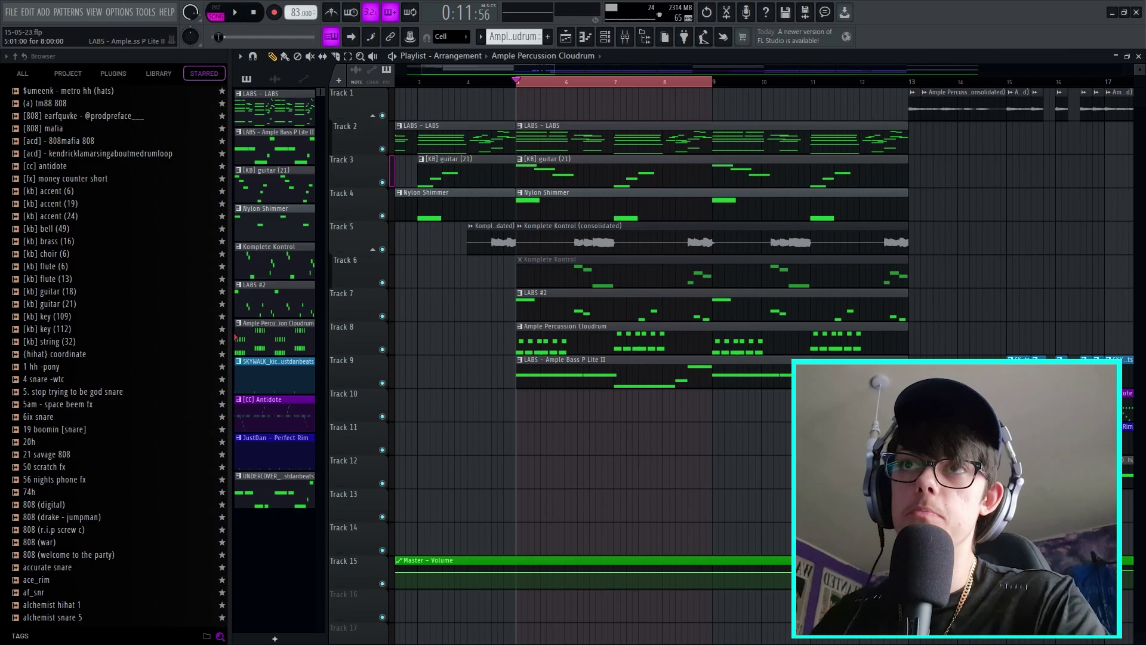
# Open the LABS - Ample Bass P Lite II pattern from track 9 in the piano roll and select all its notes.
pyautogui.doubleClick(631, 376)
pyautogui.scroll(-4, 631, 380)
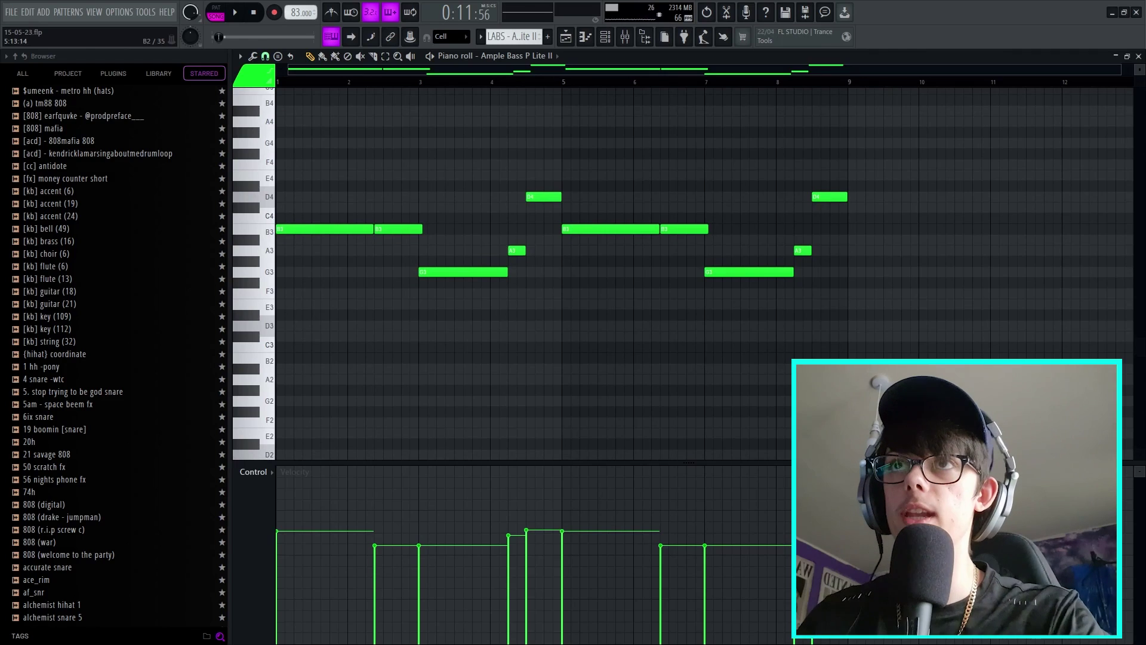
pyautogui.hotkey('alt', 'r')
pyautogui.press('Escape')
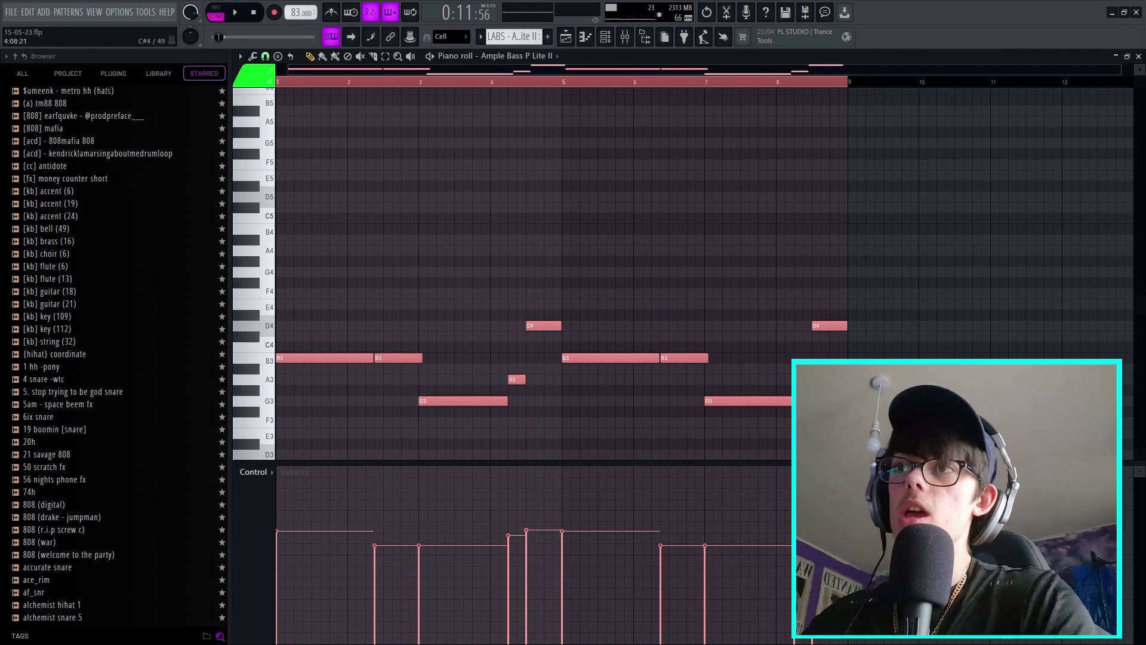
# Highlight the bass notes on B3, G3, A3 and D4 in turn across the pattern, and clear the selection.
pyautogui.press('F5')
pyautogui.press('F7')
pyautogui.moveTo(420, 383); pyautogui.dragTo(276, 323)
pyautogui.moveTo(412, 352); pyautogui.dragTo(525, 406)
pyautogui.moveTo(532, 300); pyautogui.dragTo(571, 340)
pyautogui.keyDown('ctrl'); pyautogui.click(610, 358); pyautogui.keyUp('ctrl')
pyautogui.keyDown('ctrl'); pyautogui.click(694, 358); pyautogui.keyUp('ctrl')
pyautogui.keyDown('ctrl'); pyautogui.click(754, 400); pyautogui.keyUp('ctrl')
pyautogui.hotkey('ctrl', 'd')
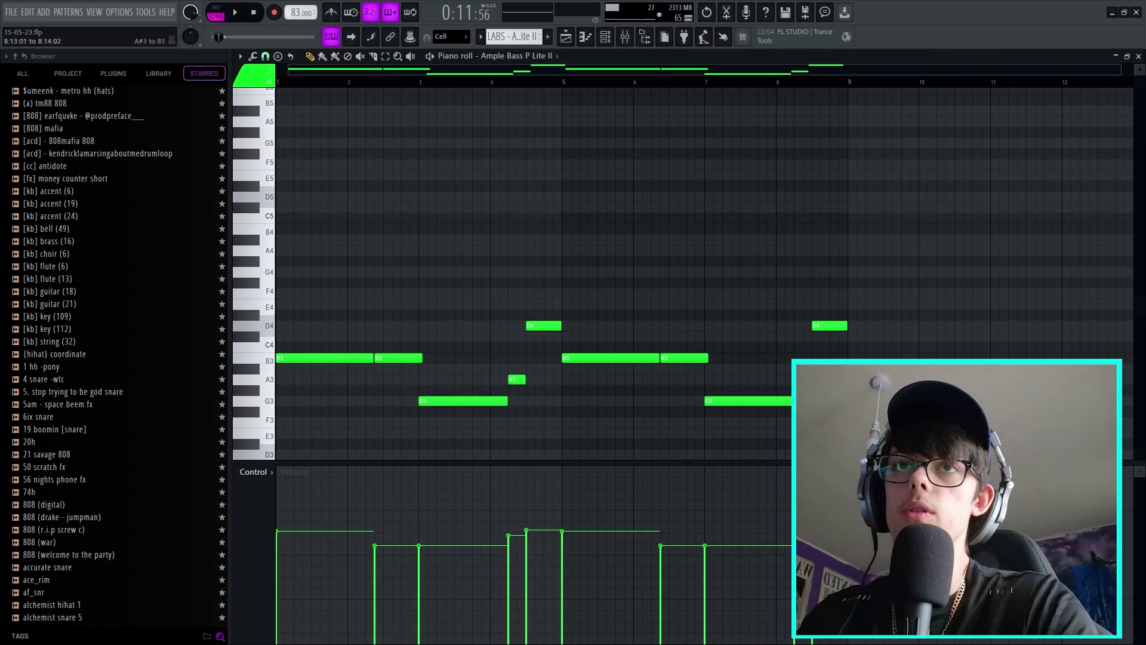
# Switch to the LABS piano pattern and highlight its lowest notes on B3, G3, A3 and D4.
pyautogui.press('-')
pyautogui.scroll(-3, 479, 272)
pyautogui.keyDown('ctrl'); pyautogui.click(492, 261); pyautogui.keyUp('ctrl')
pyautogui.moveTo(310, 288); pyautogui.dragTo(297, 352)
pyautogui.keyDown('ctrl'); pyautogui.click(459, 315); pyautogui.keyUp('ctrl')
pyautogui.keyDown('ctrl'); pyautogui.click(492, 261); pyautogui.keyUp('ctrl')
pyautogui.scroll(-3, 492, 261)
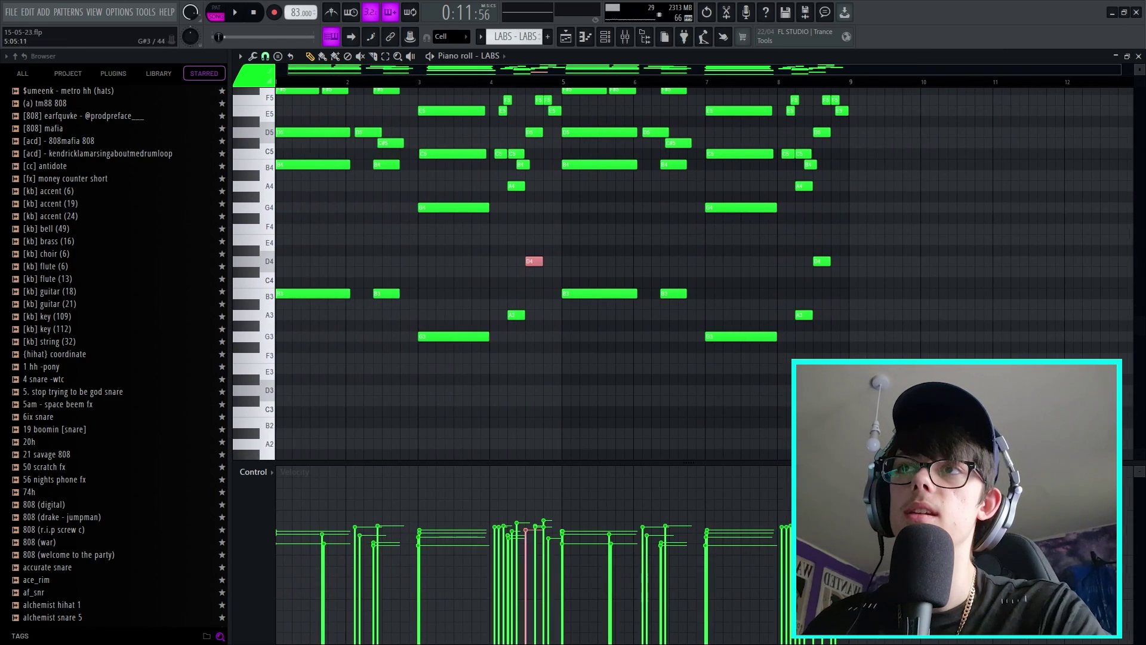
pyautogui.keyDown('ctrl'); pyautogui.click(454, 336); pyautogui.keyUp('ctrl')
pyautogui.keyDown('ctrl'); pyautogui.click(515, 316); pyautogui.keyUp('ctrl')
pyautogui.keyDown('ctrl'); pyautogui.click(535, 262); pyautogui.keyUp('ctrl')
# Reopen the Ample Bass P Lite II pattern from the playlist and highlight its D4 note in bar 4.
pyautogui.press('F5')
pyautogui.doubleClick(558, 371)
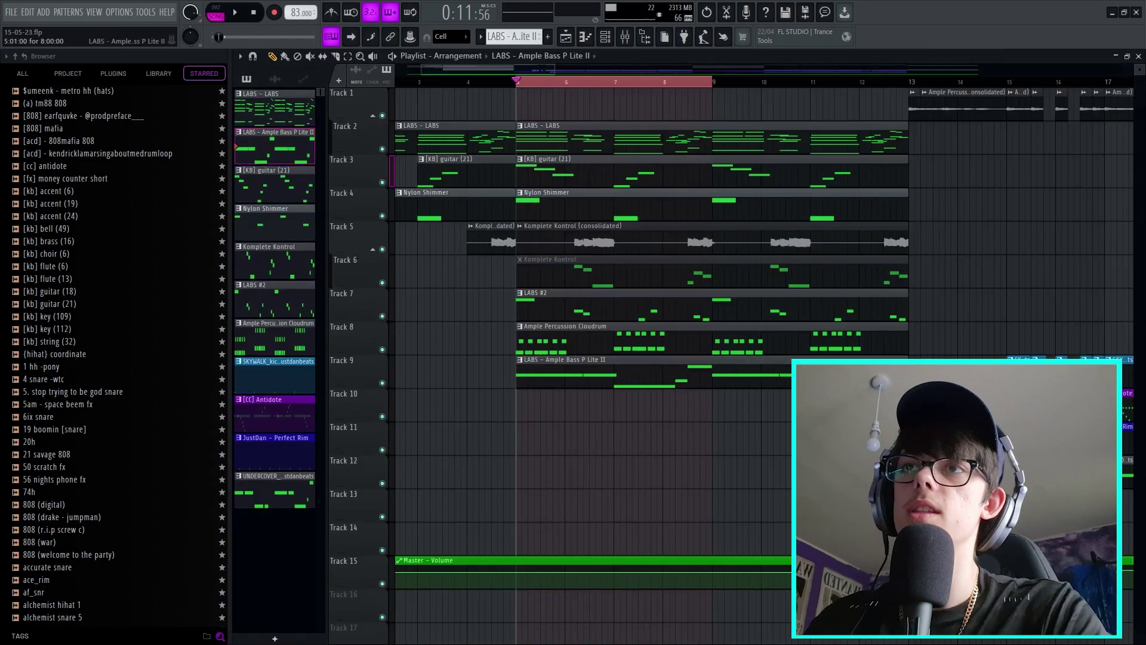
pyautogui.click(543, 261)
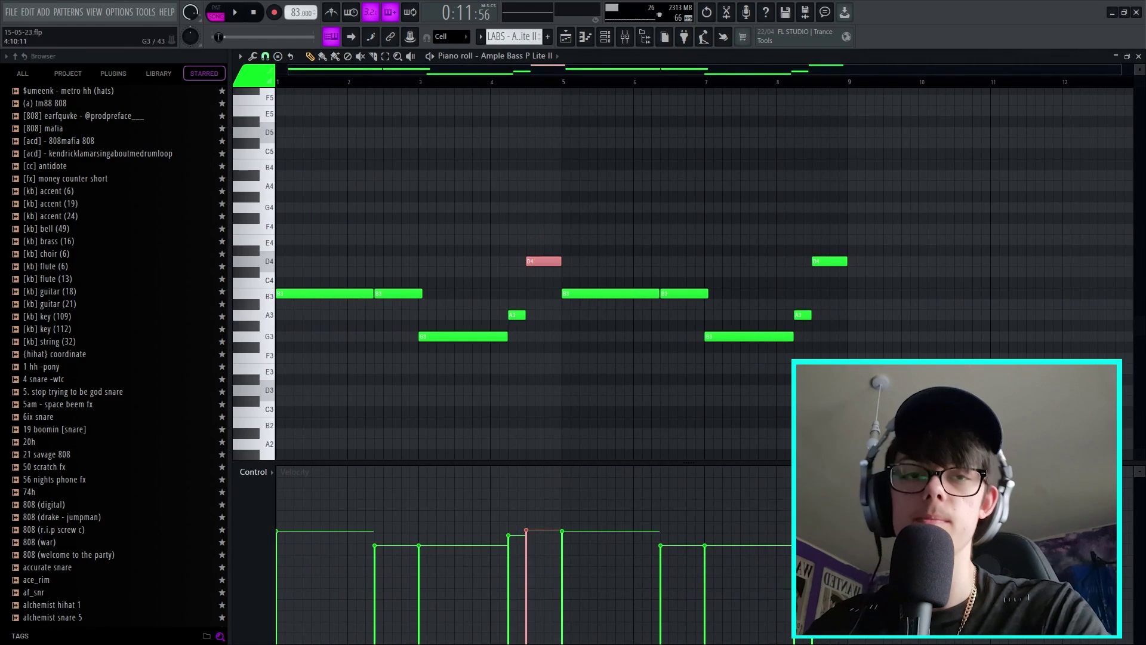
# Play the arrangement with all melodic layers from the playlist, stop it and clear the clip selection.
pyautogui.press('F5')
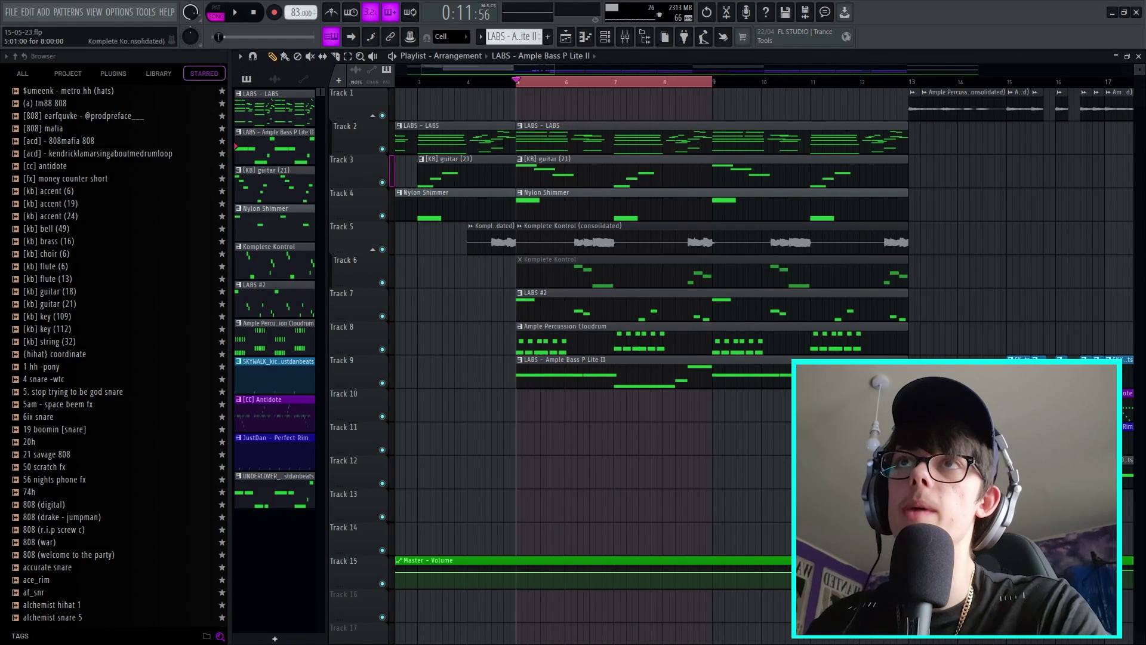
pyautogui.press('space')
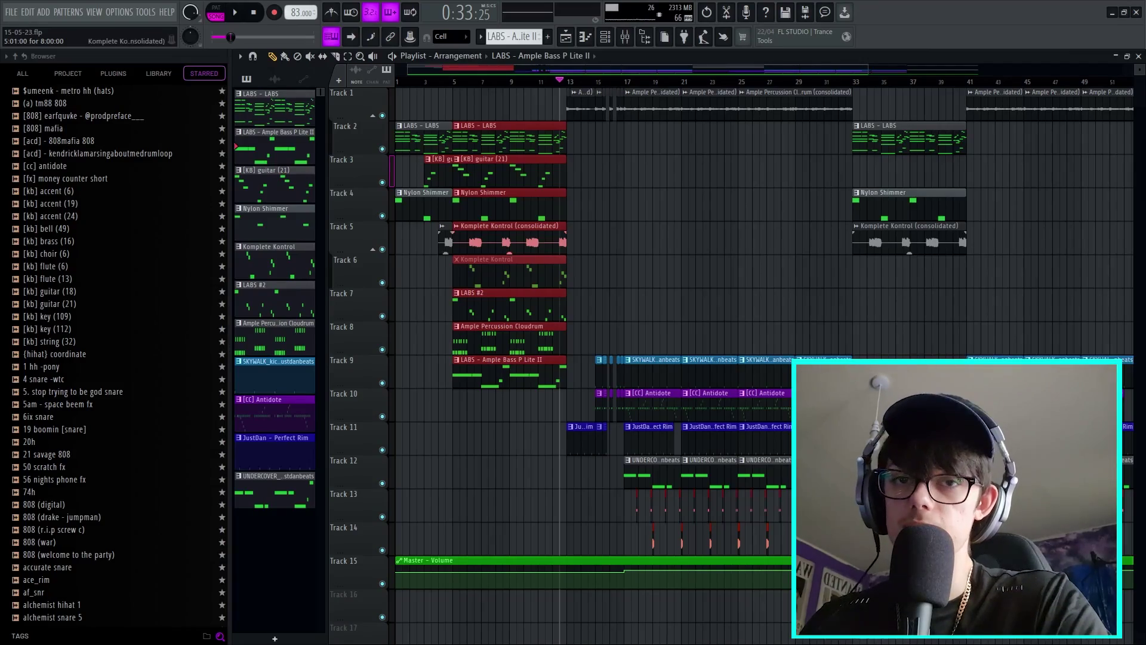
pyautogui.click(616, 304)
pyautogui.rightClick(616, 304)
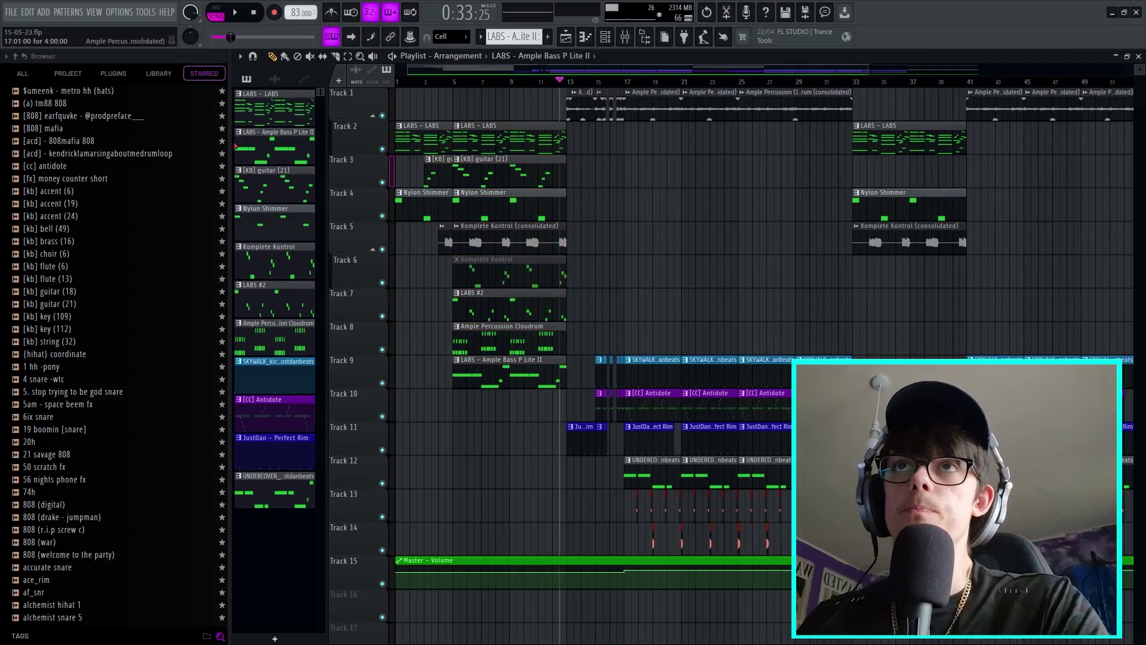
# Review the channel settings of the Ample Percussion Cloudrum (consolidated) audio clip, routed to Full Sample +2 semi tones, and close them.
pyautogui.doubleClick(652, 106)
pyautogui.moveTo(502, 189); pyautogui.dragTo(664, 69)
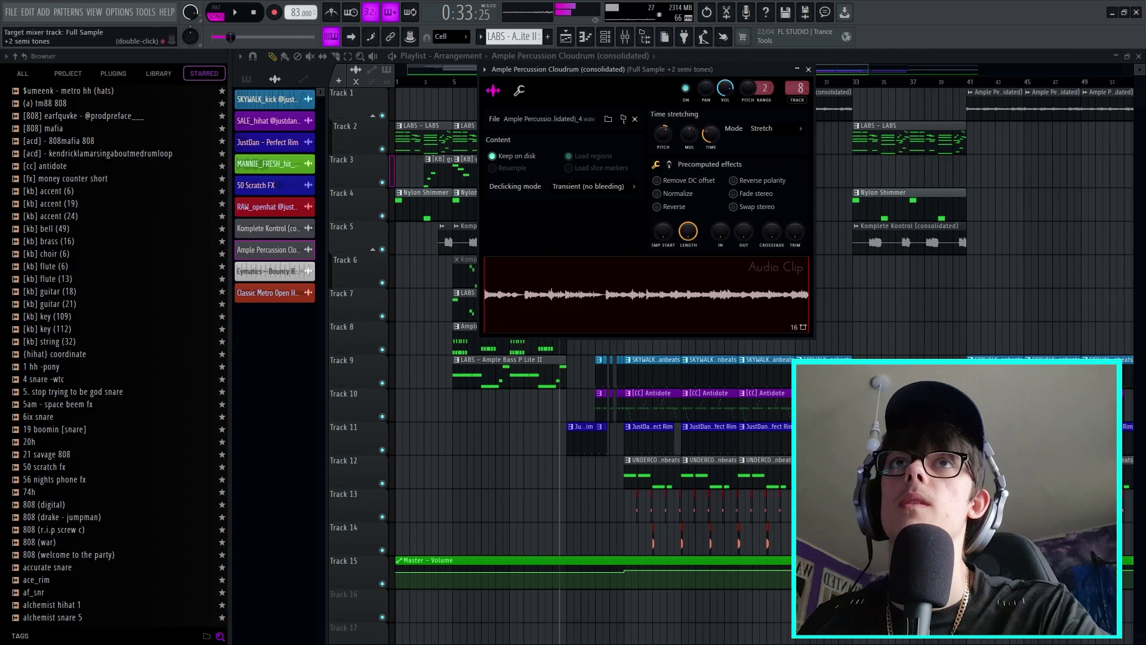
pyautogui.click(808, 69)
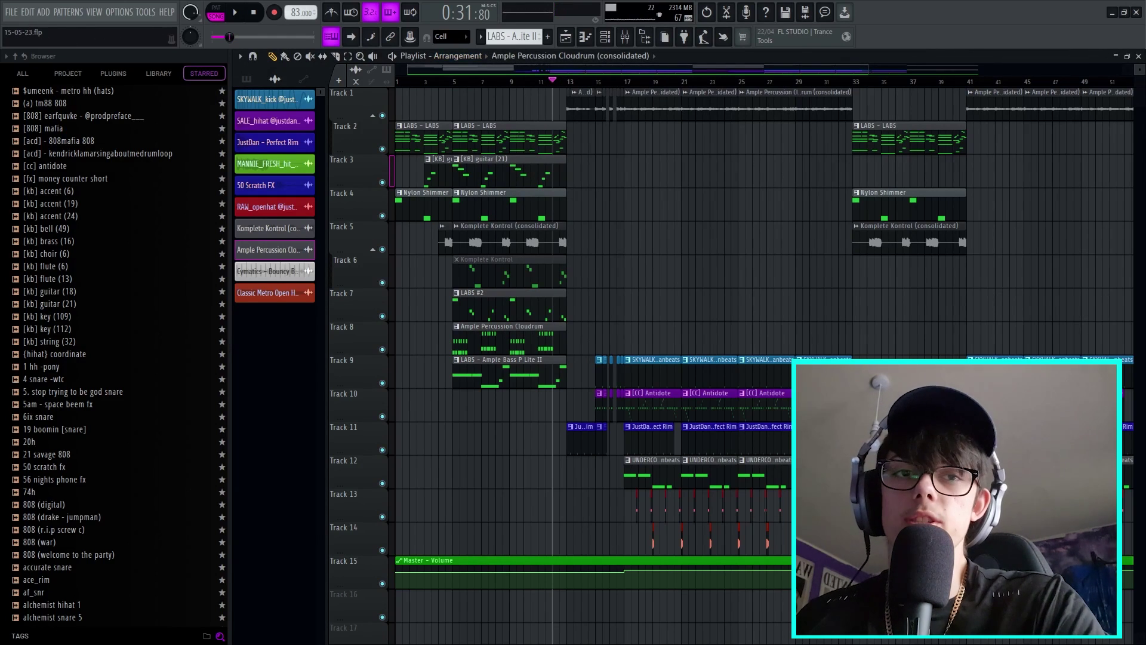
# Play the arrangement from bar 11 into the consolidated sample section that starts at bar 13.
pyautogui.moveTo(510, 82); pyautogui.dragTo(545, 81)
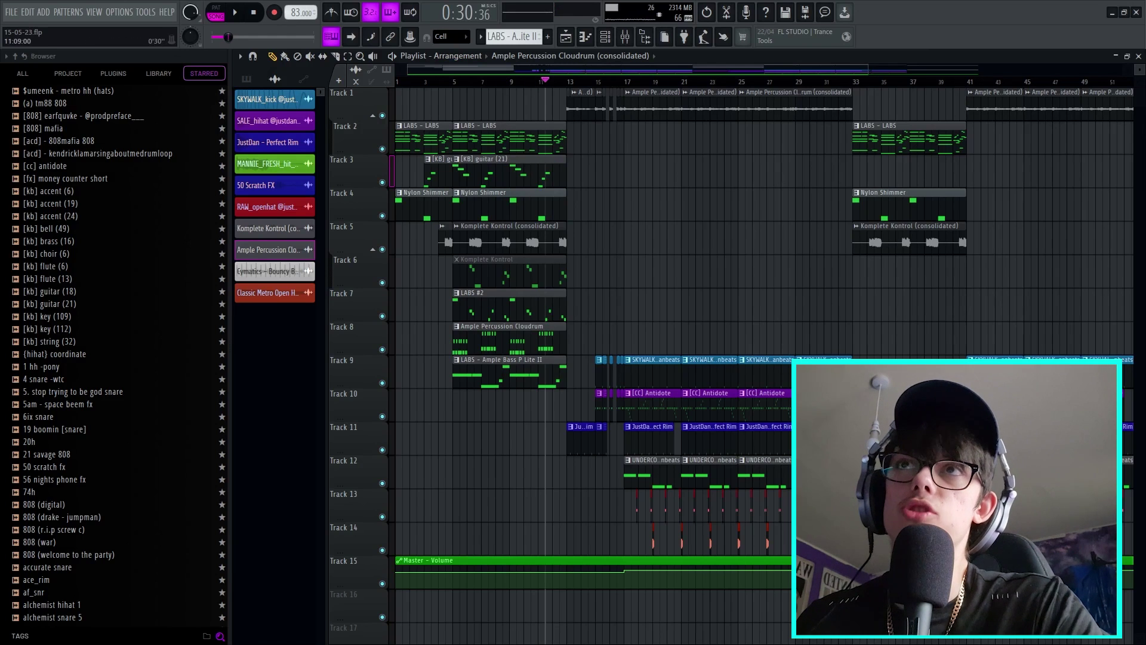
pyautogui.press('space')
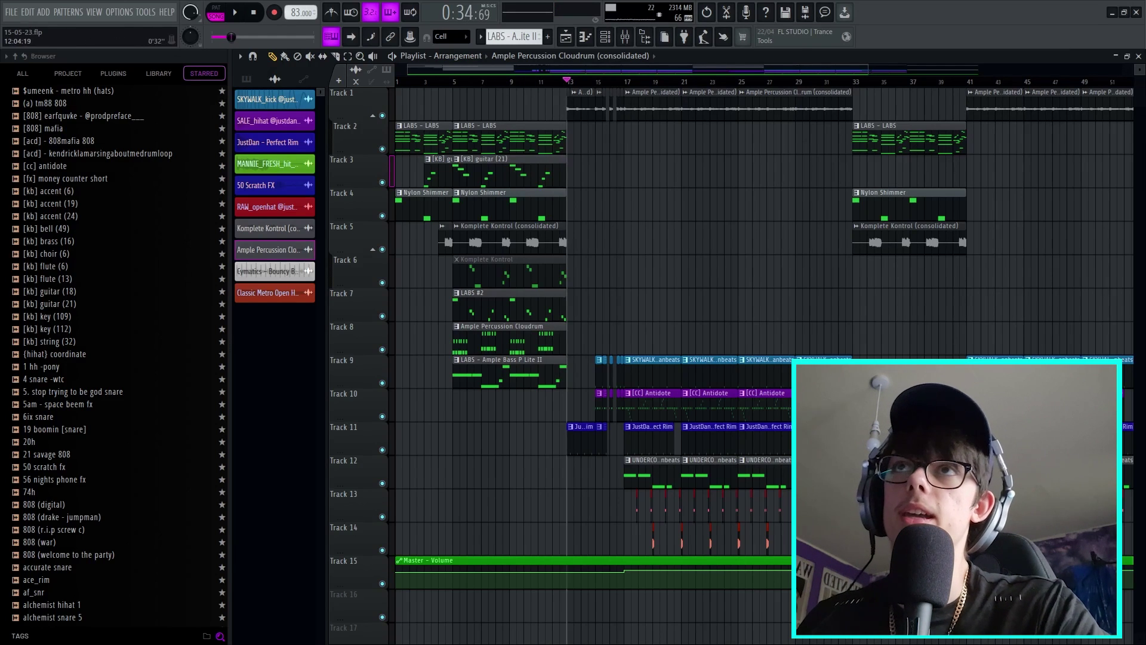
pyautogui.scroll(5, 570, 203)
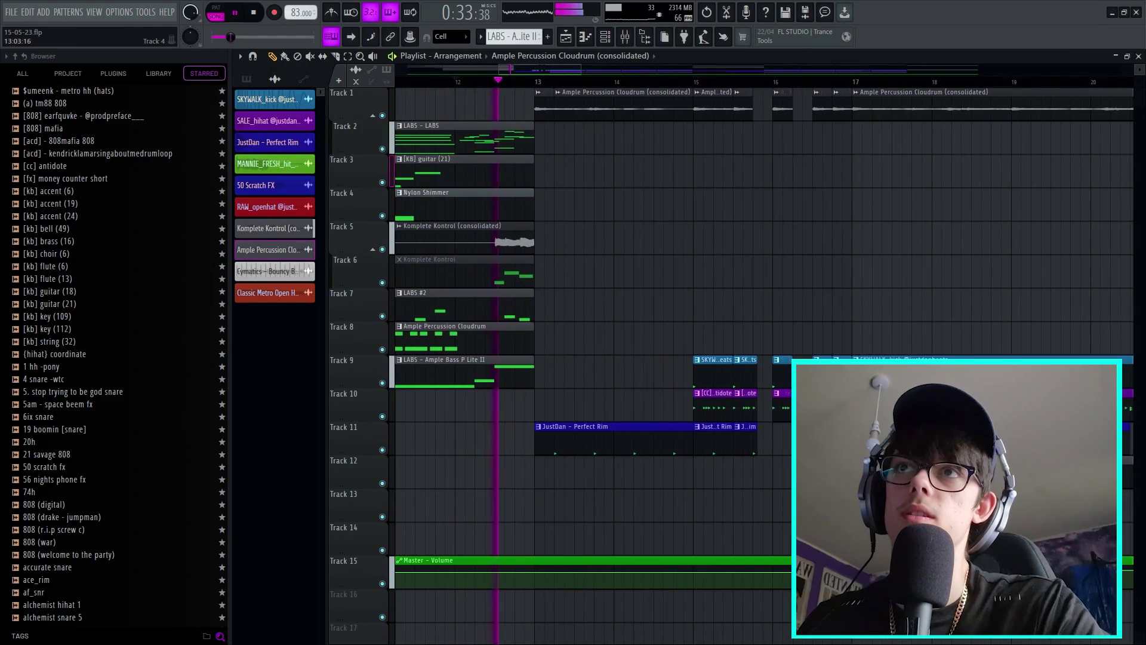